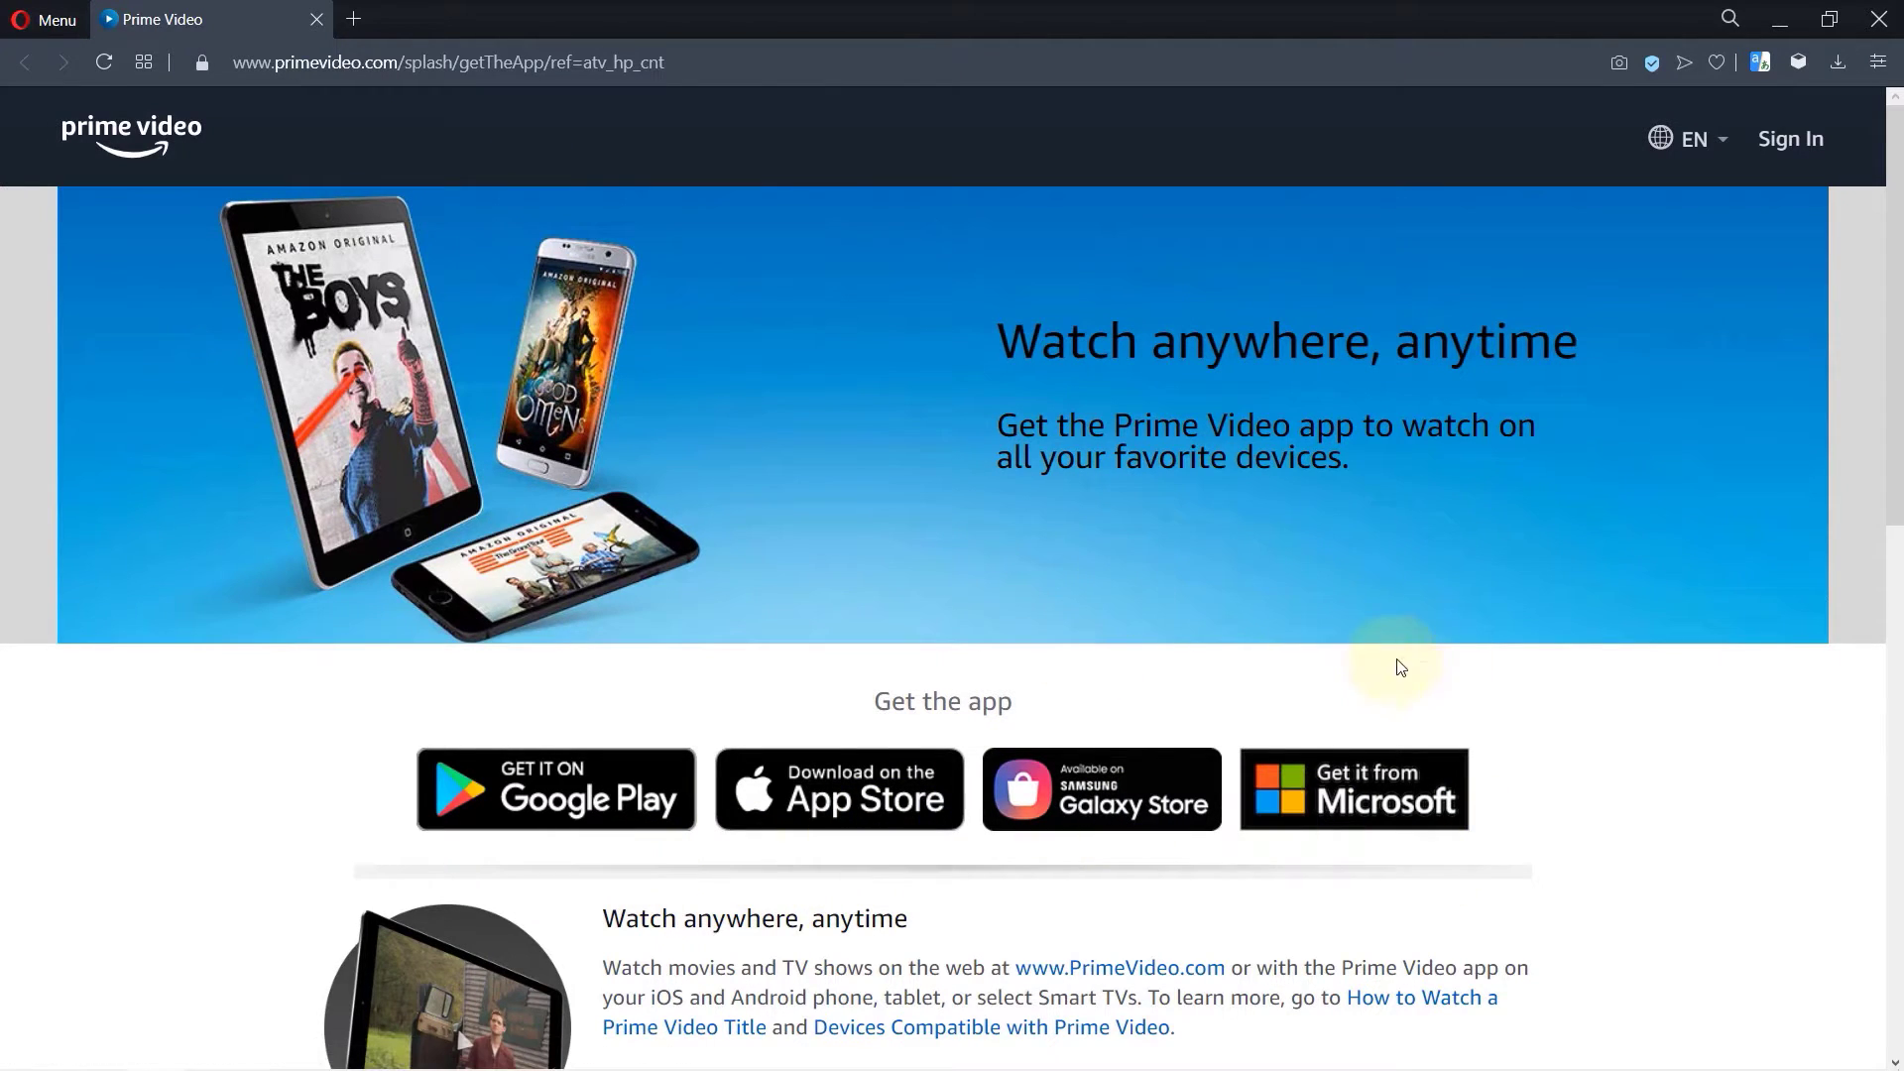
# From the Opera browser, open the Amazon Prime Video for Windows listing in Microsoft Store.
pyautogui.click(1358, 805)
pyautogui.click(1569, 739)
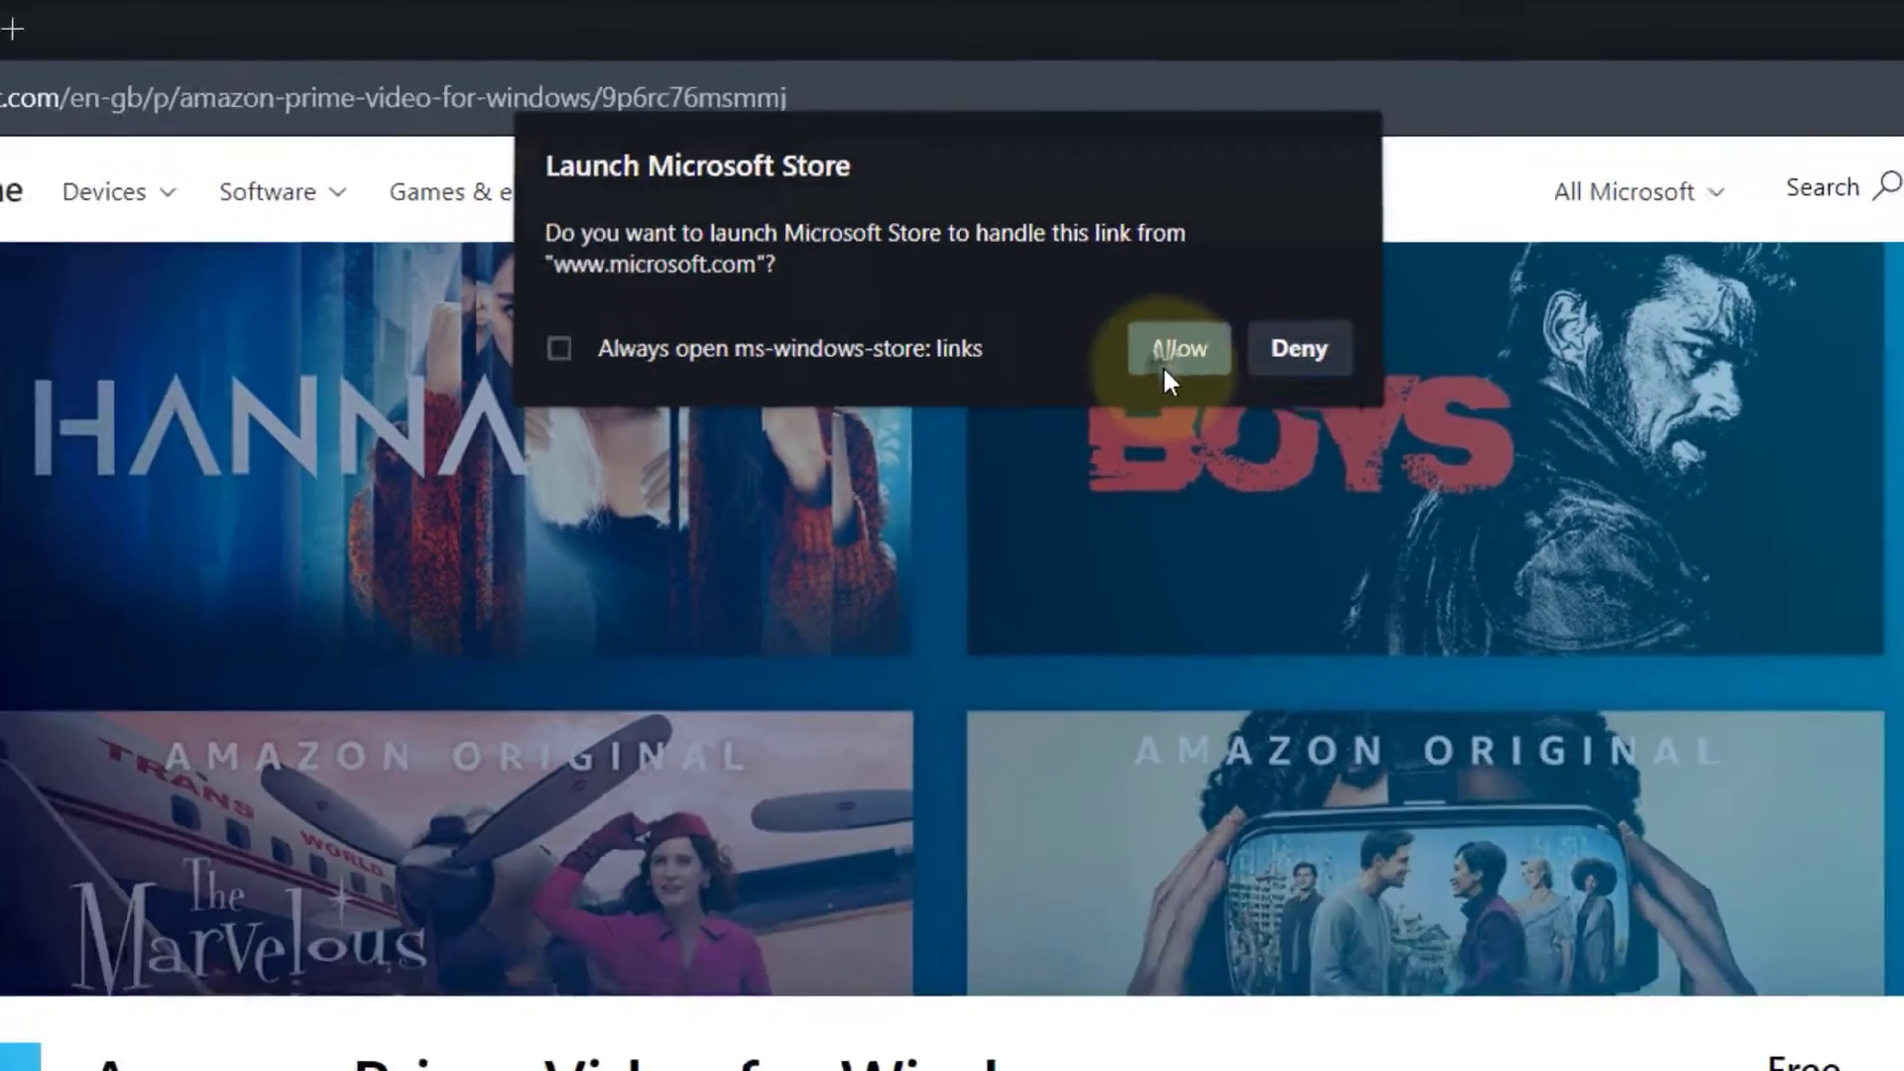
pyautogui.click(1170, 357)
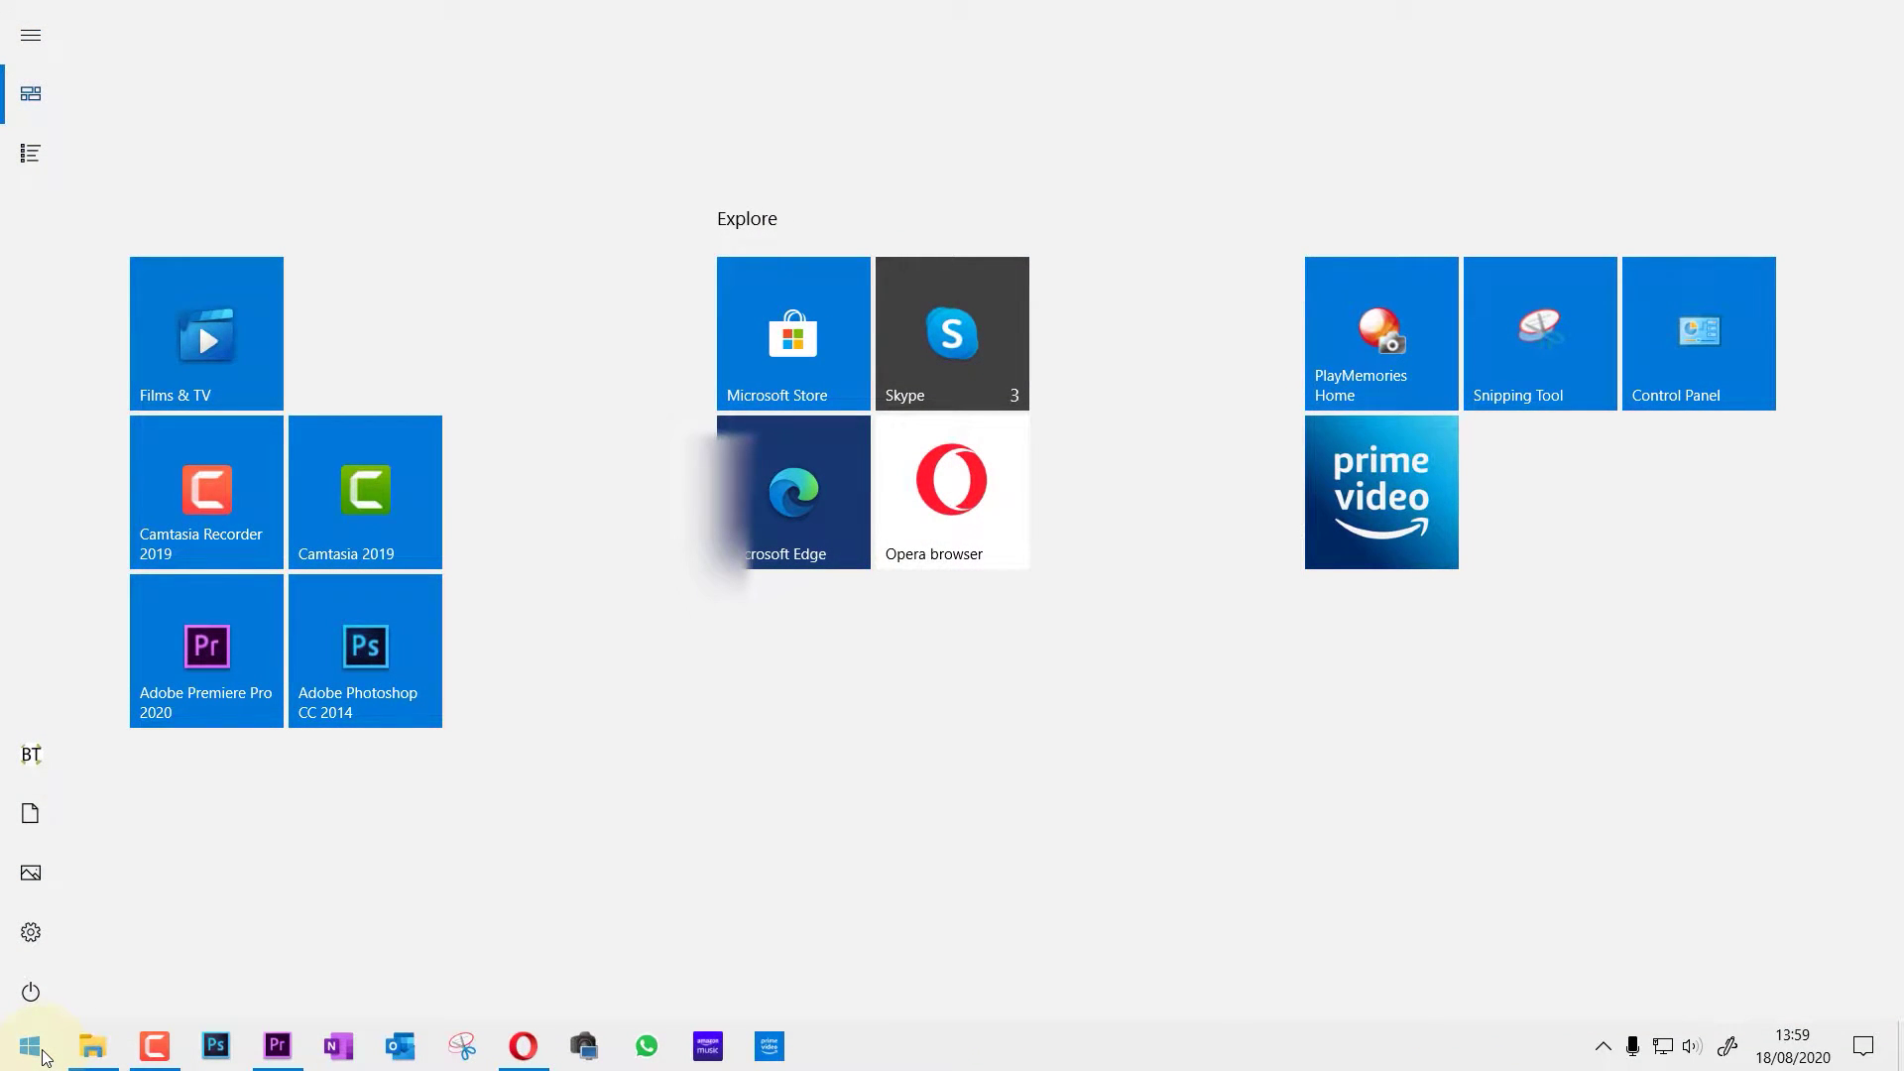
# Search the Start menu for 'mic' so Microsoft Store appears under Apps.
pyautogui.write('mic')
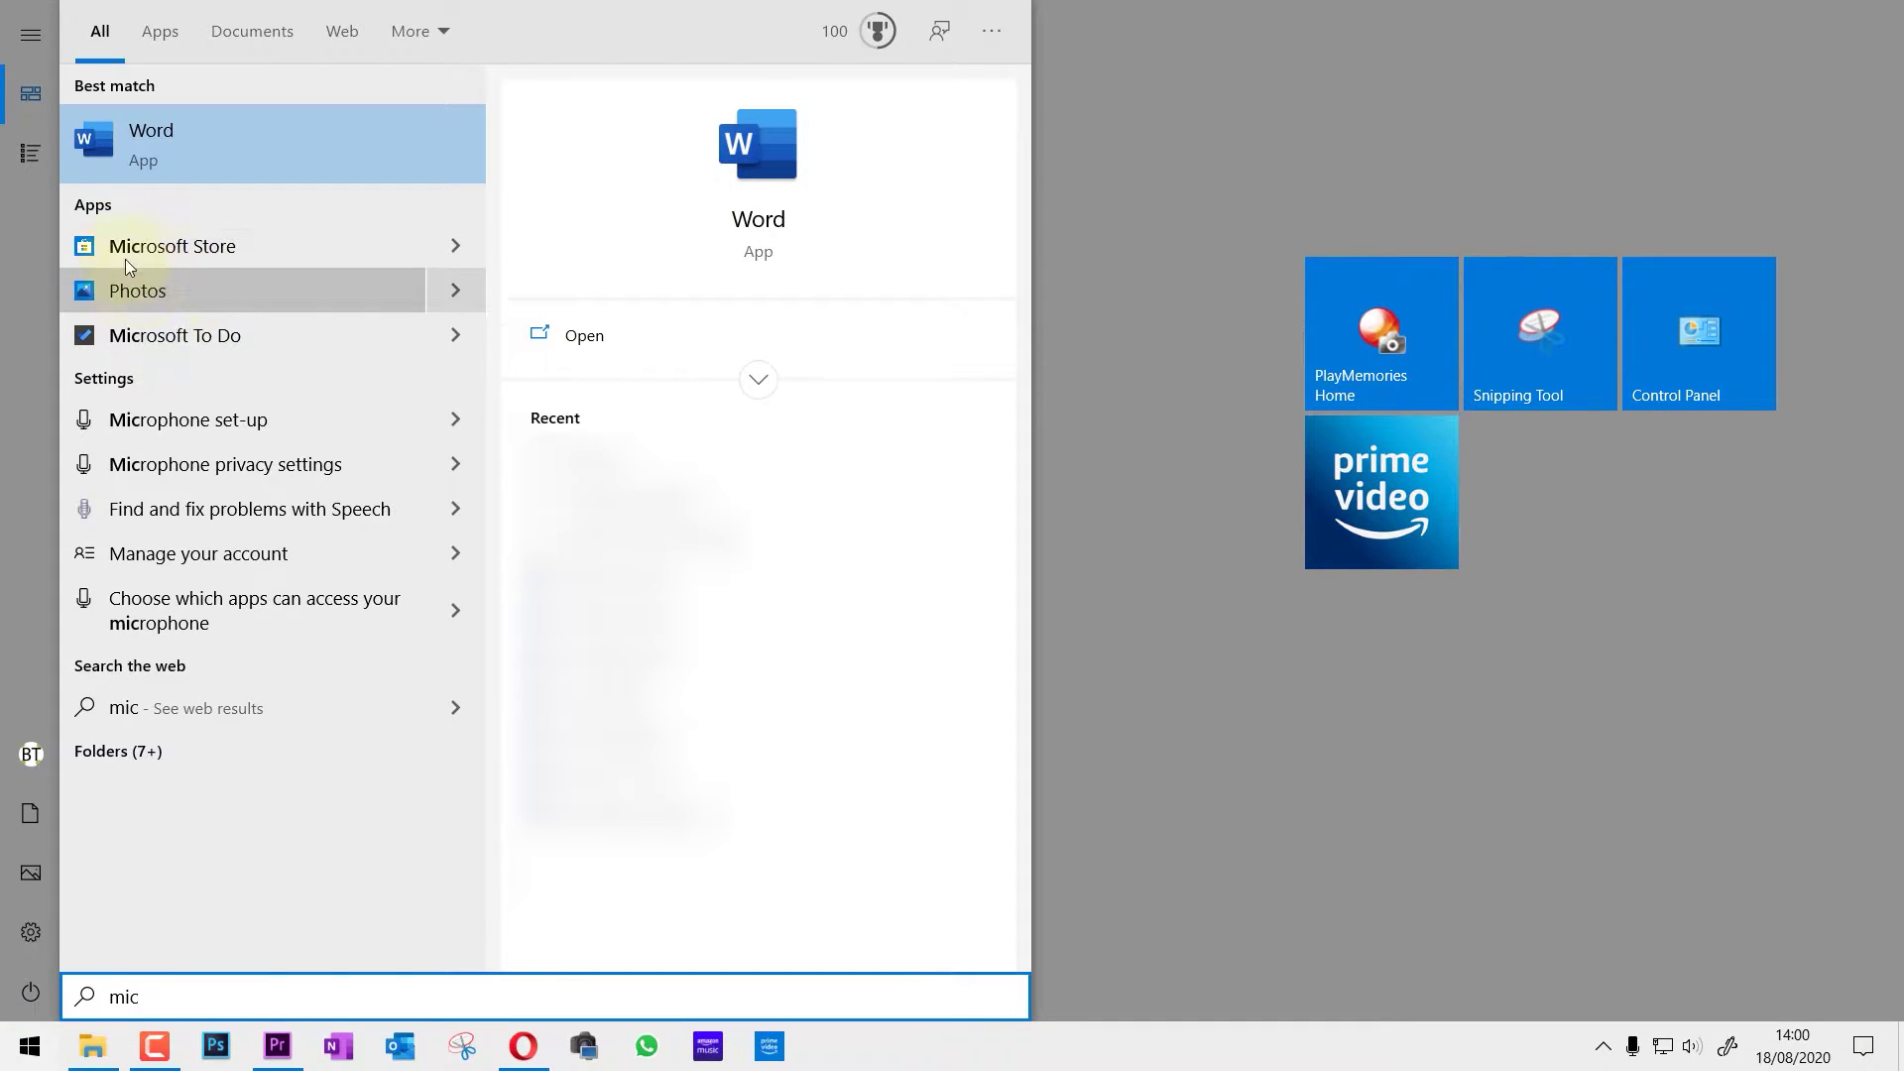
# In Microsoft Store, search 'amazon' and open the Amazon Prime Video for Windows listing.
pyautogui.click(182, 246)
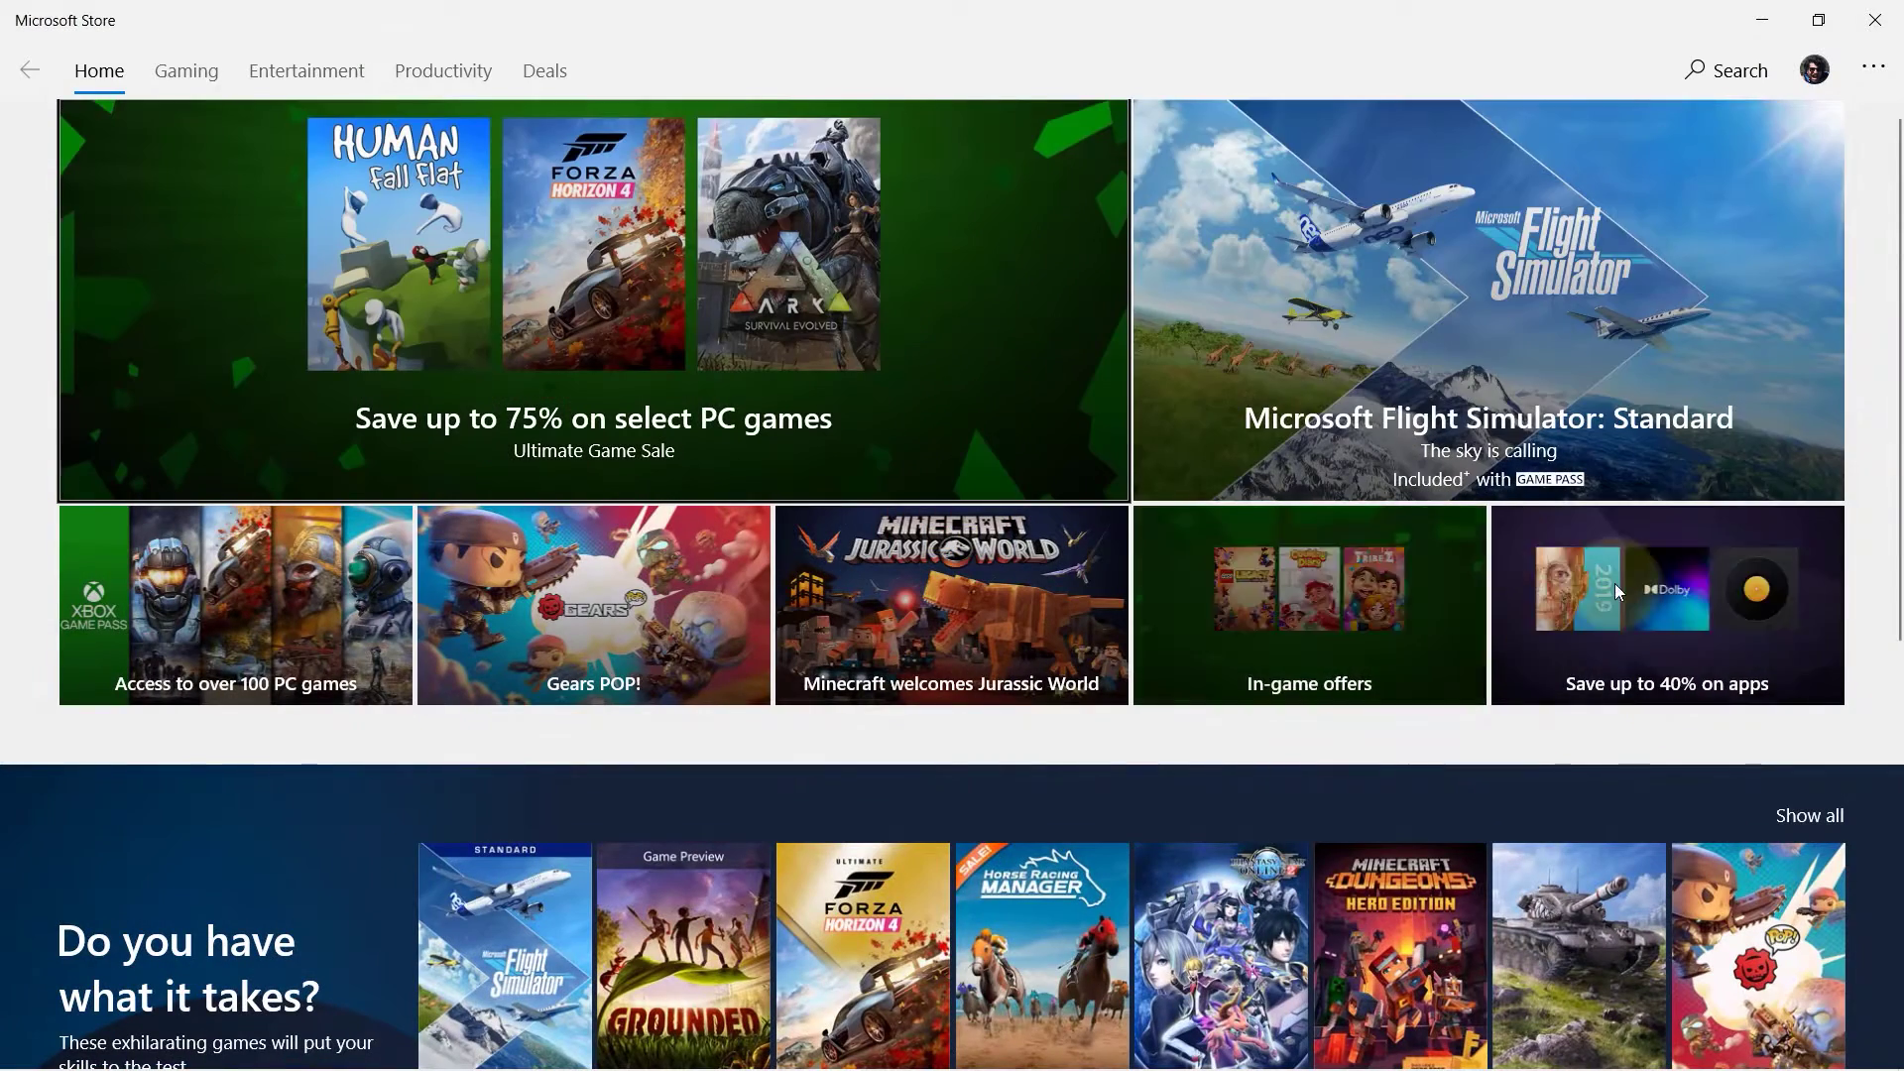
pyautogui.click(1726, 71)
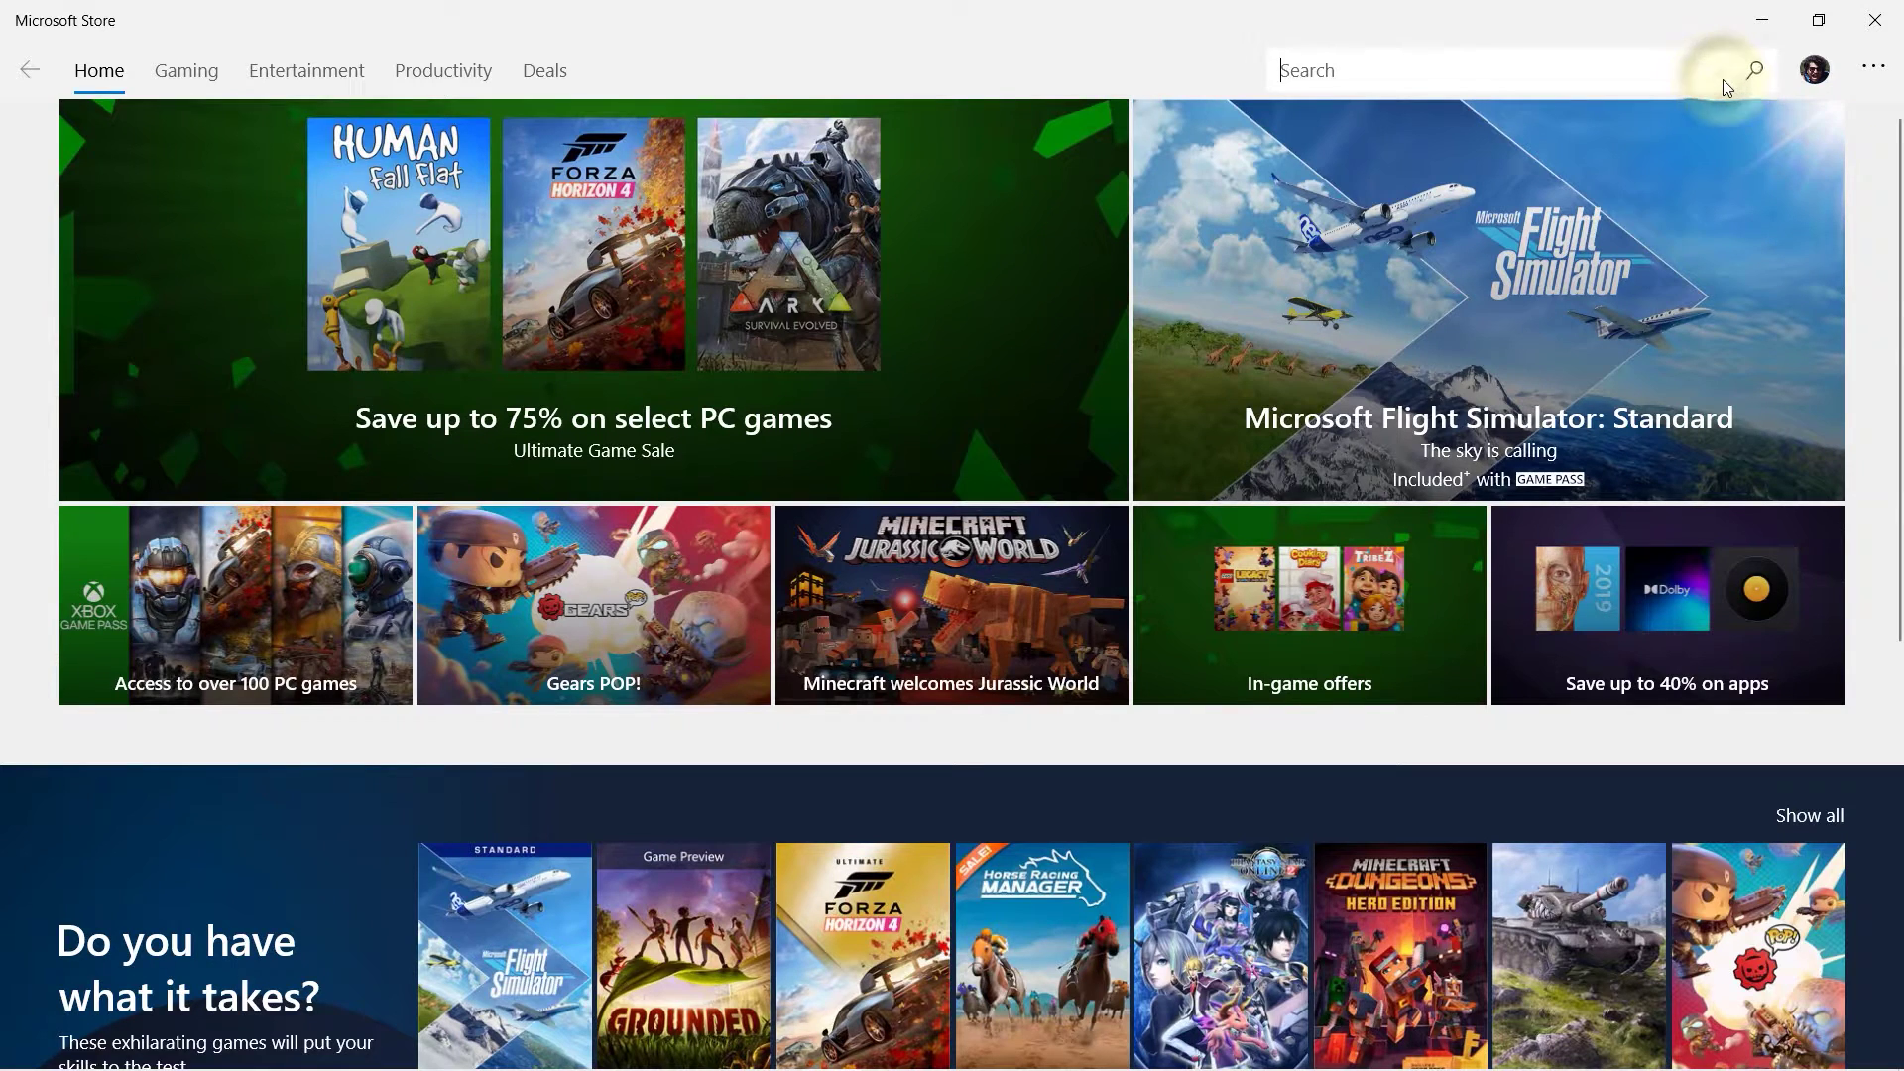
pyautogui.write('amazon')
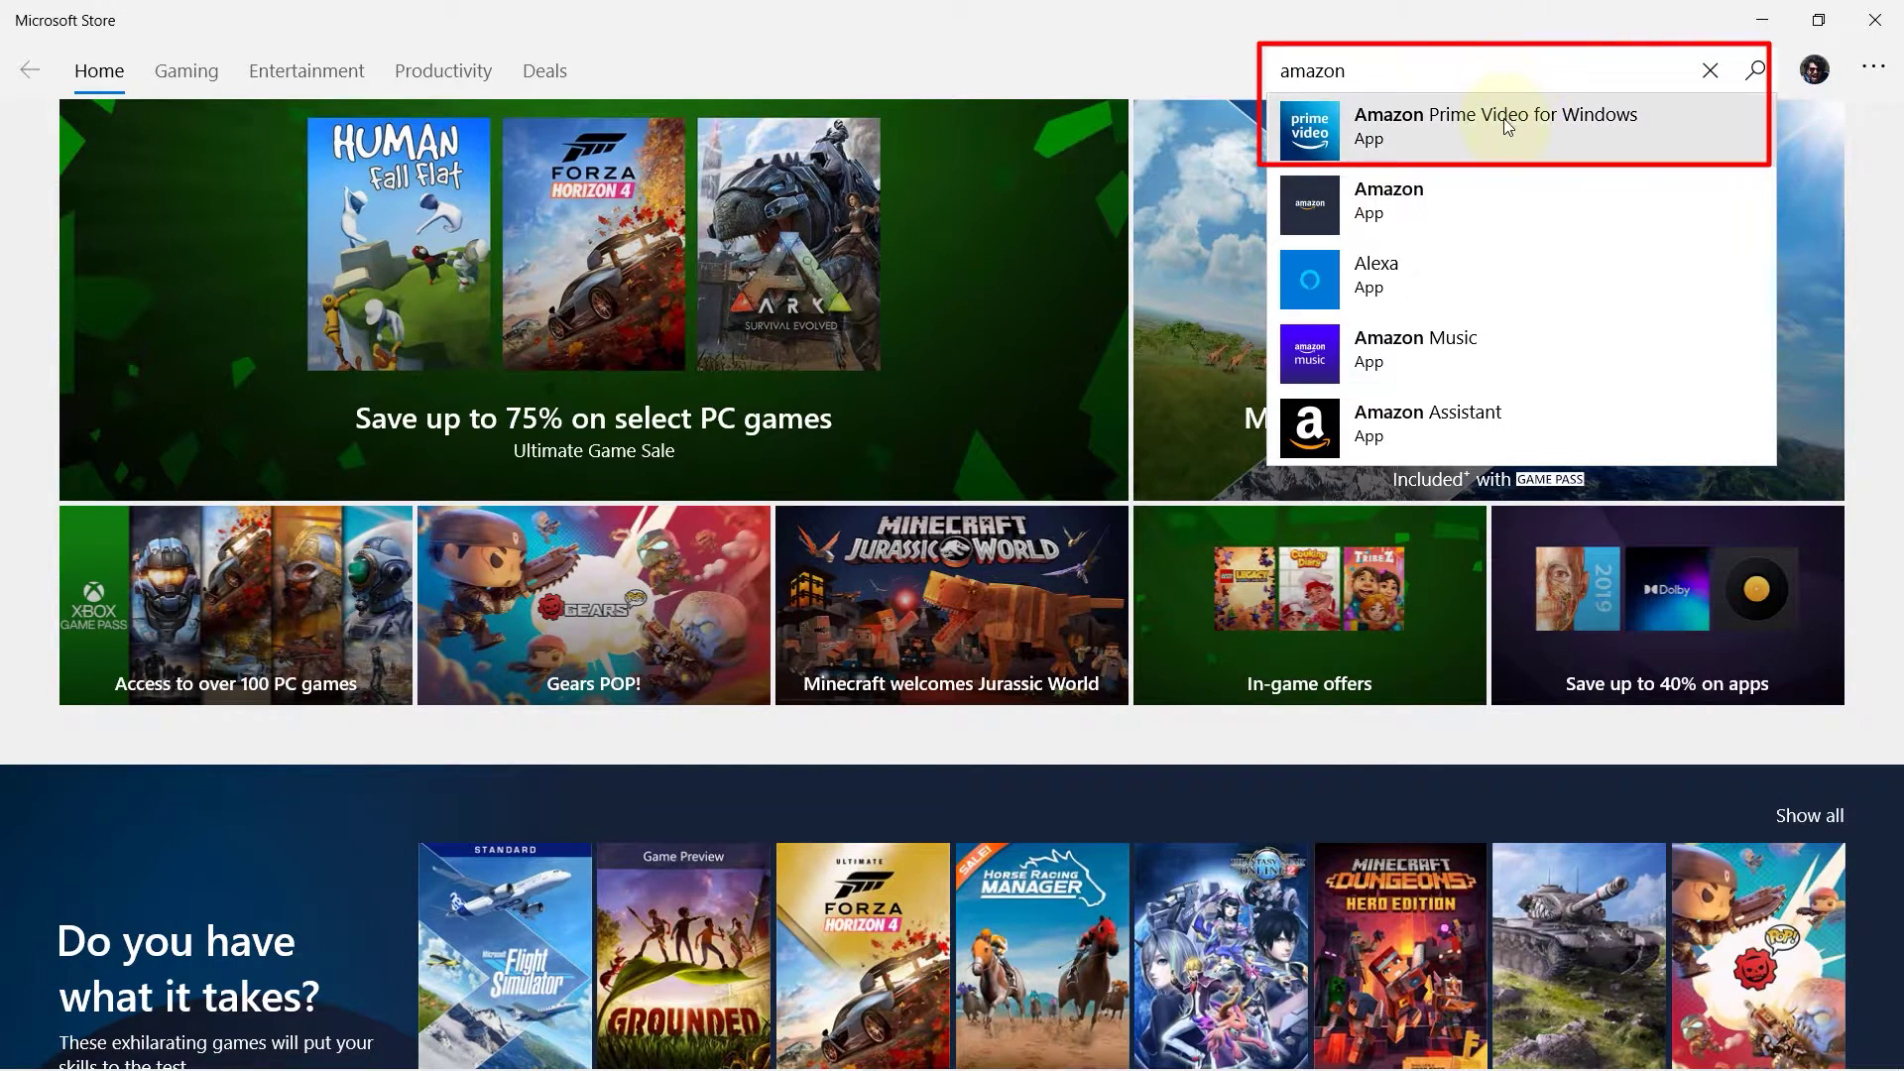
pyautogui.click(1326, 117)
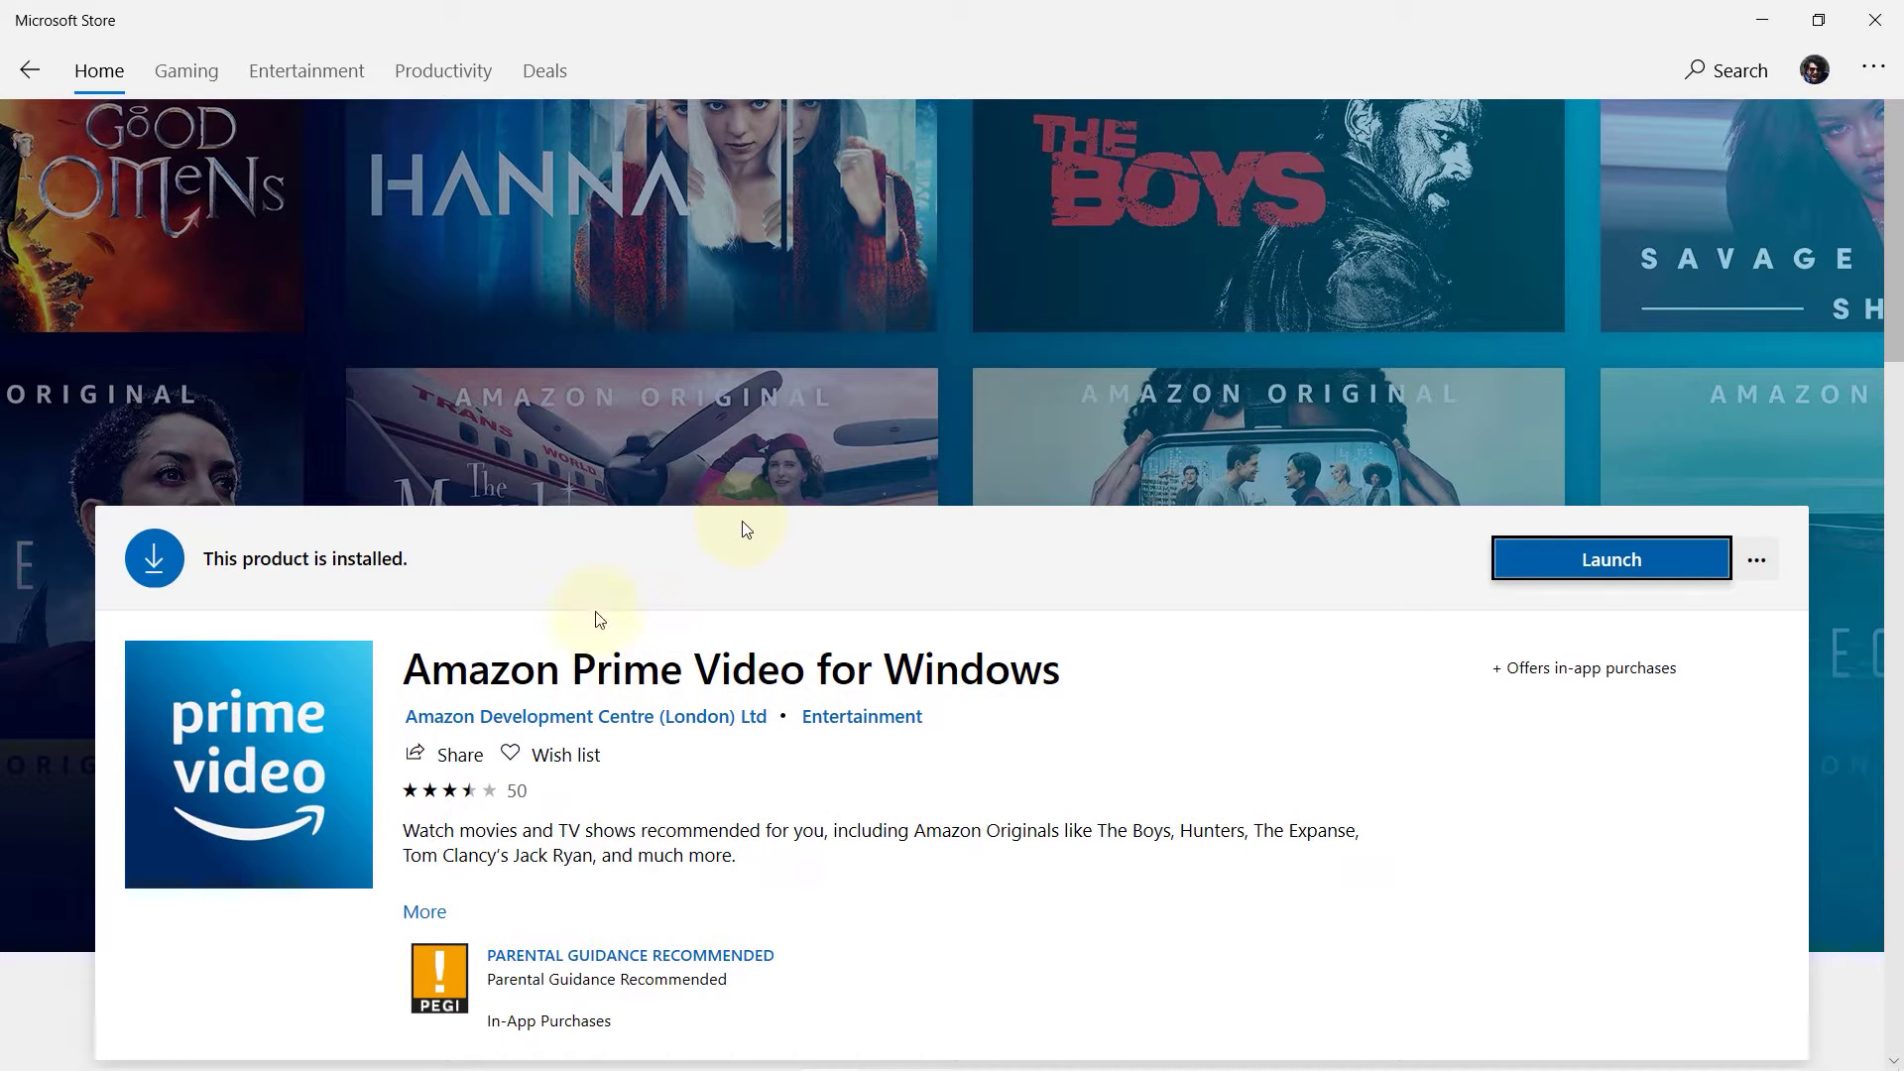
# Install the free Amazon Prime Video for Windows app from its listing.
pyautogui.scroll(-5, 992, 595)
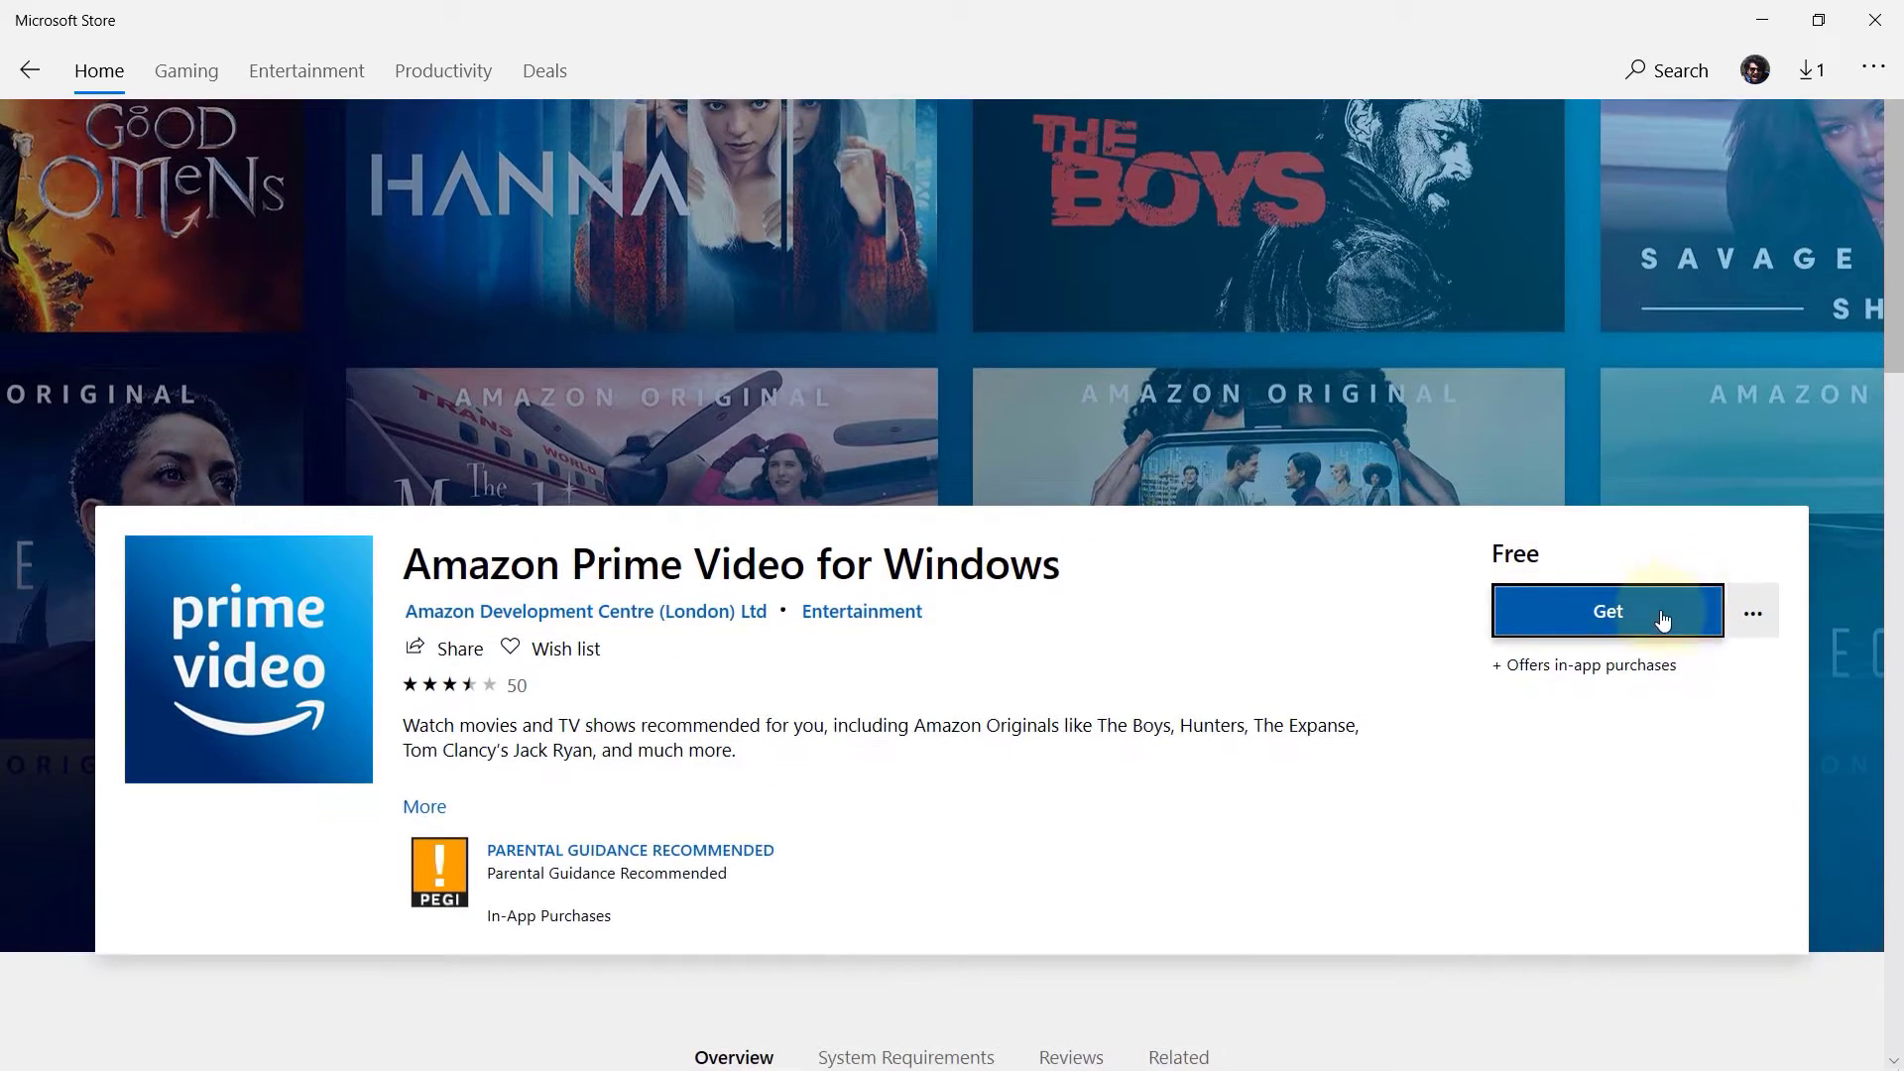
pyautogui.click(1609, 612)
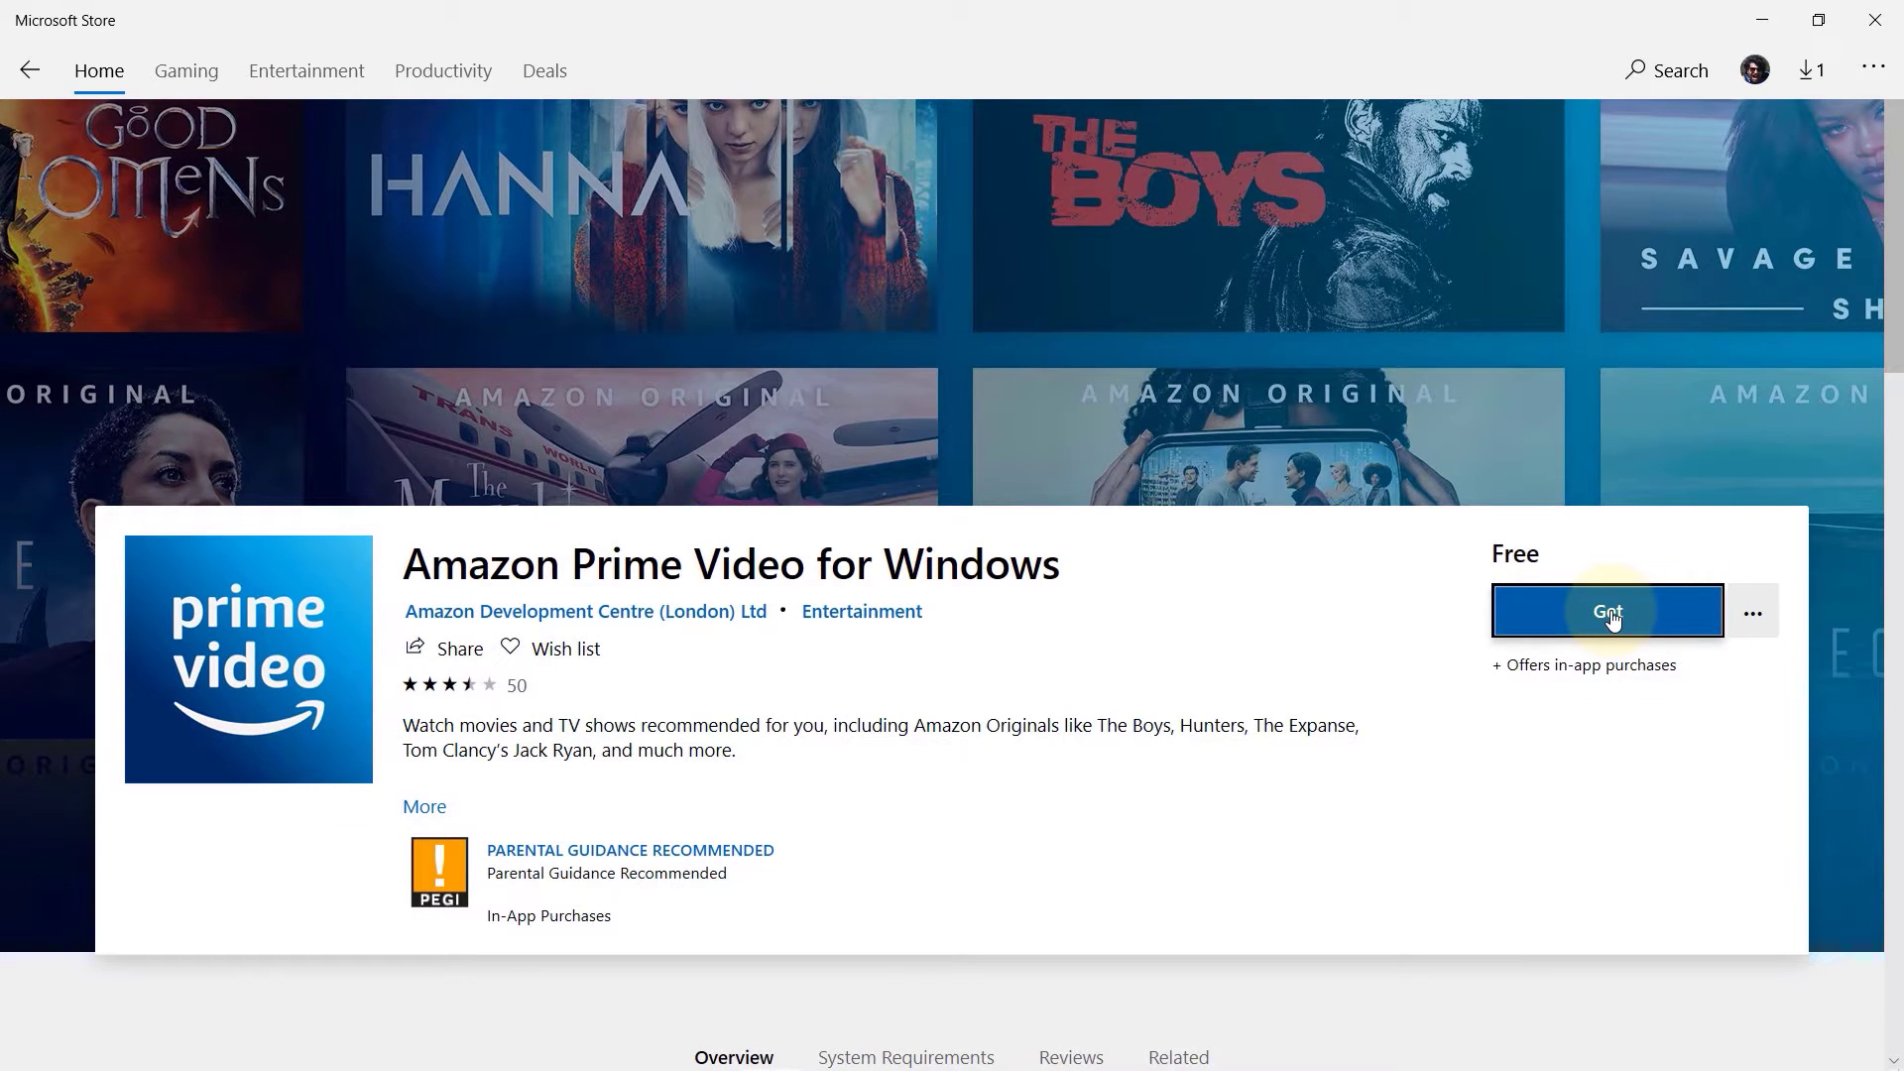
pyautogui.click(1609, 612)
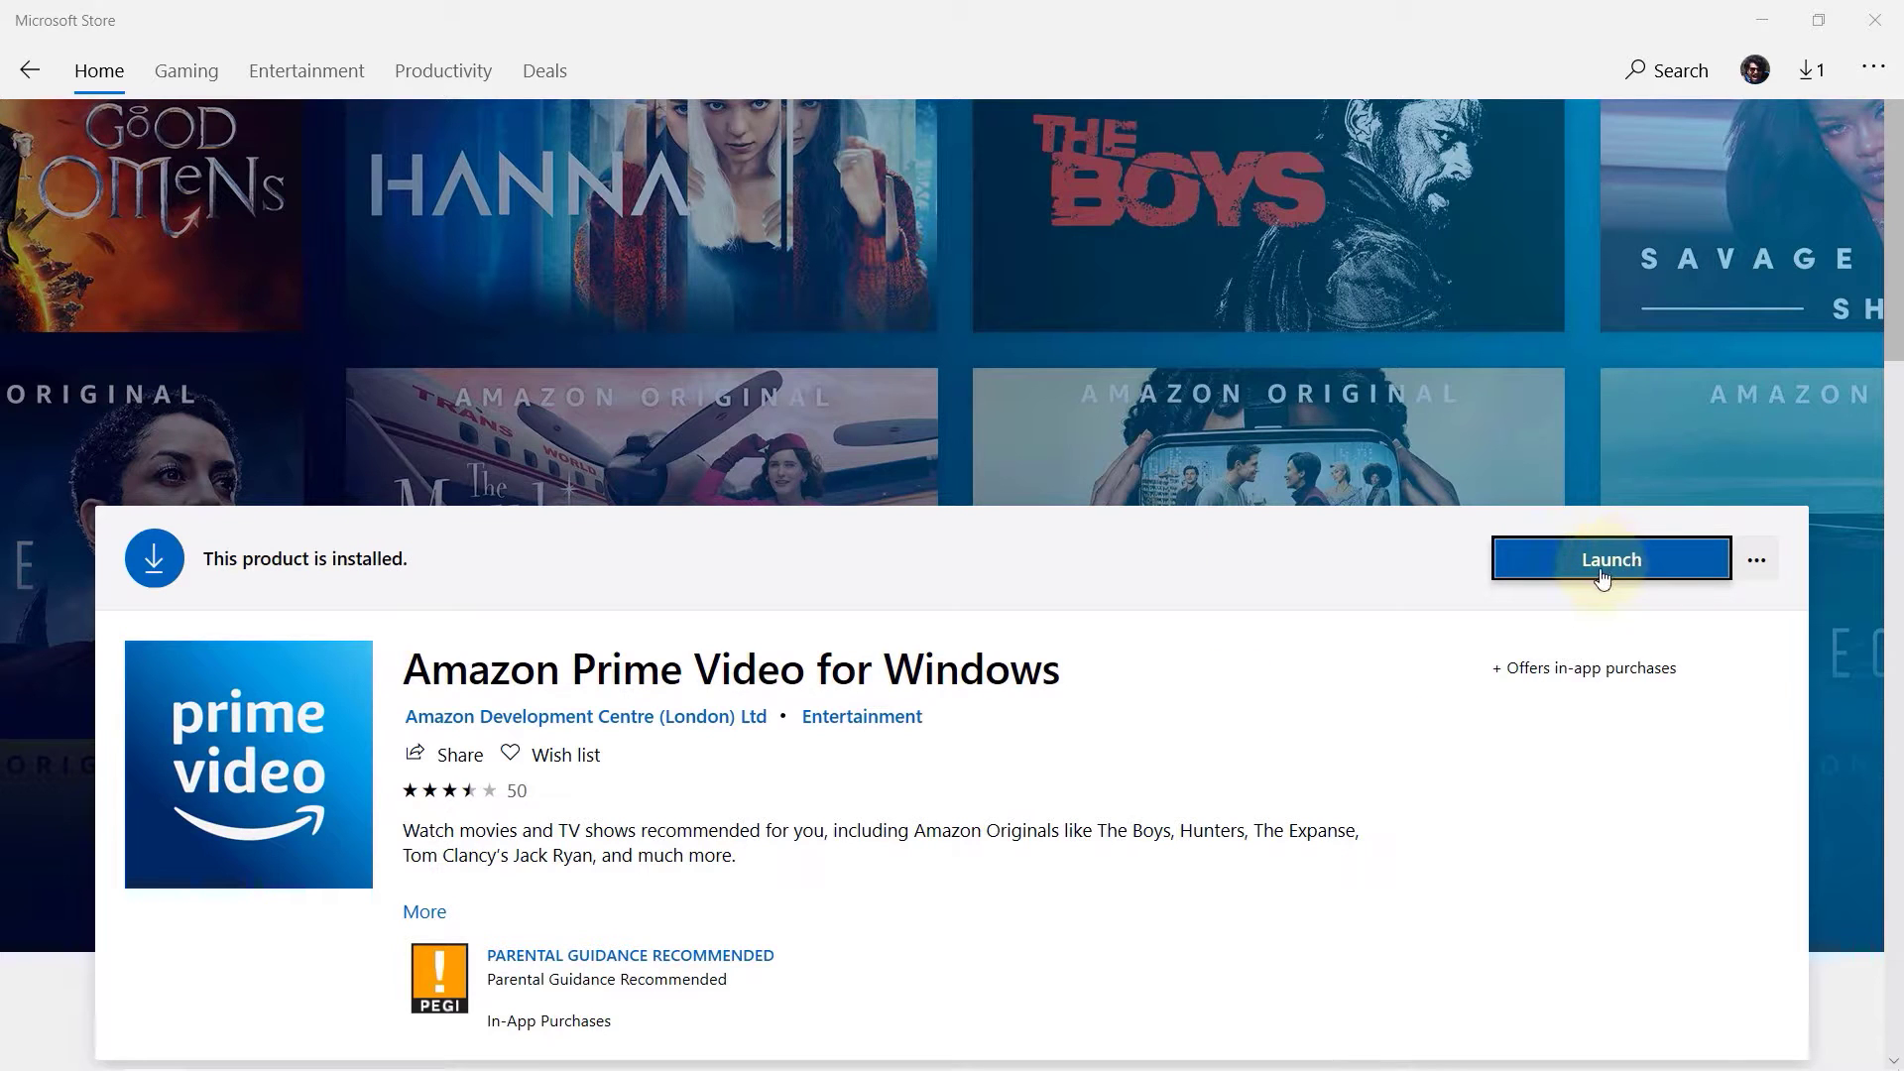
# Launch Prime Video from the Store and sign in with the Amazon account.
pyautogui.click(1598, 568)
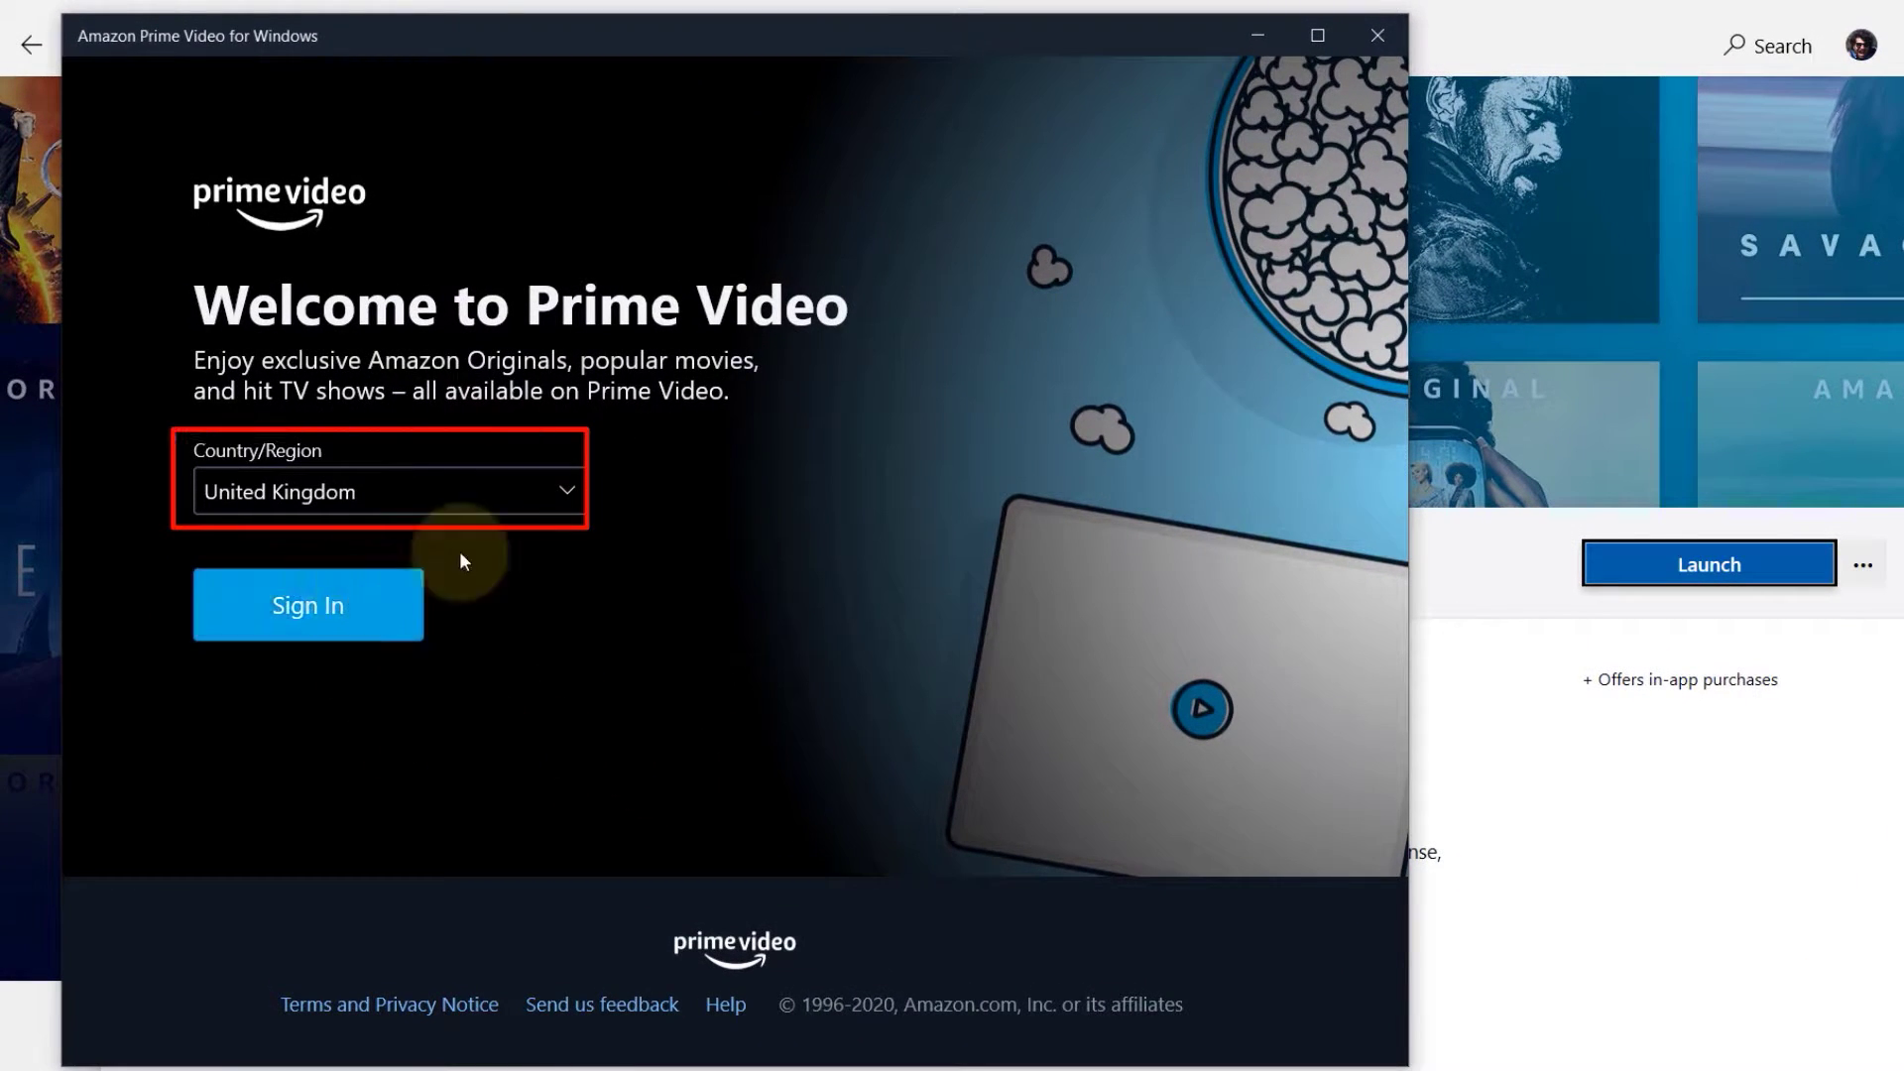
pyautogui.click(341, 609)
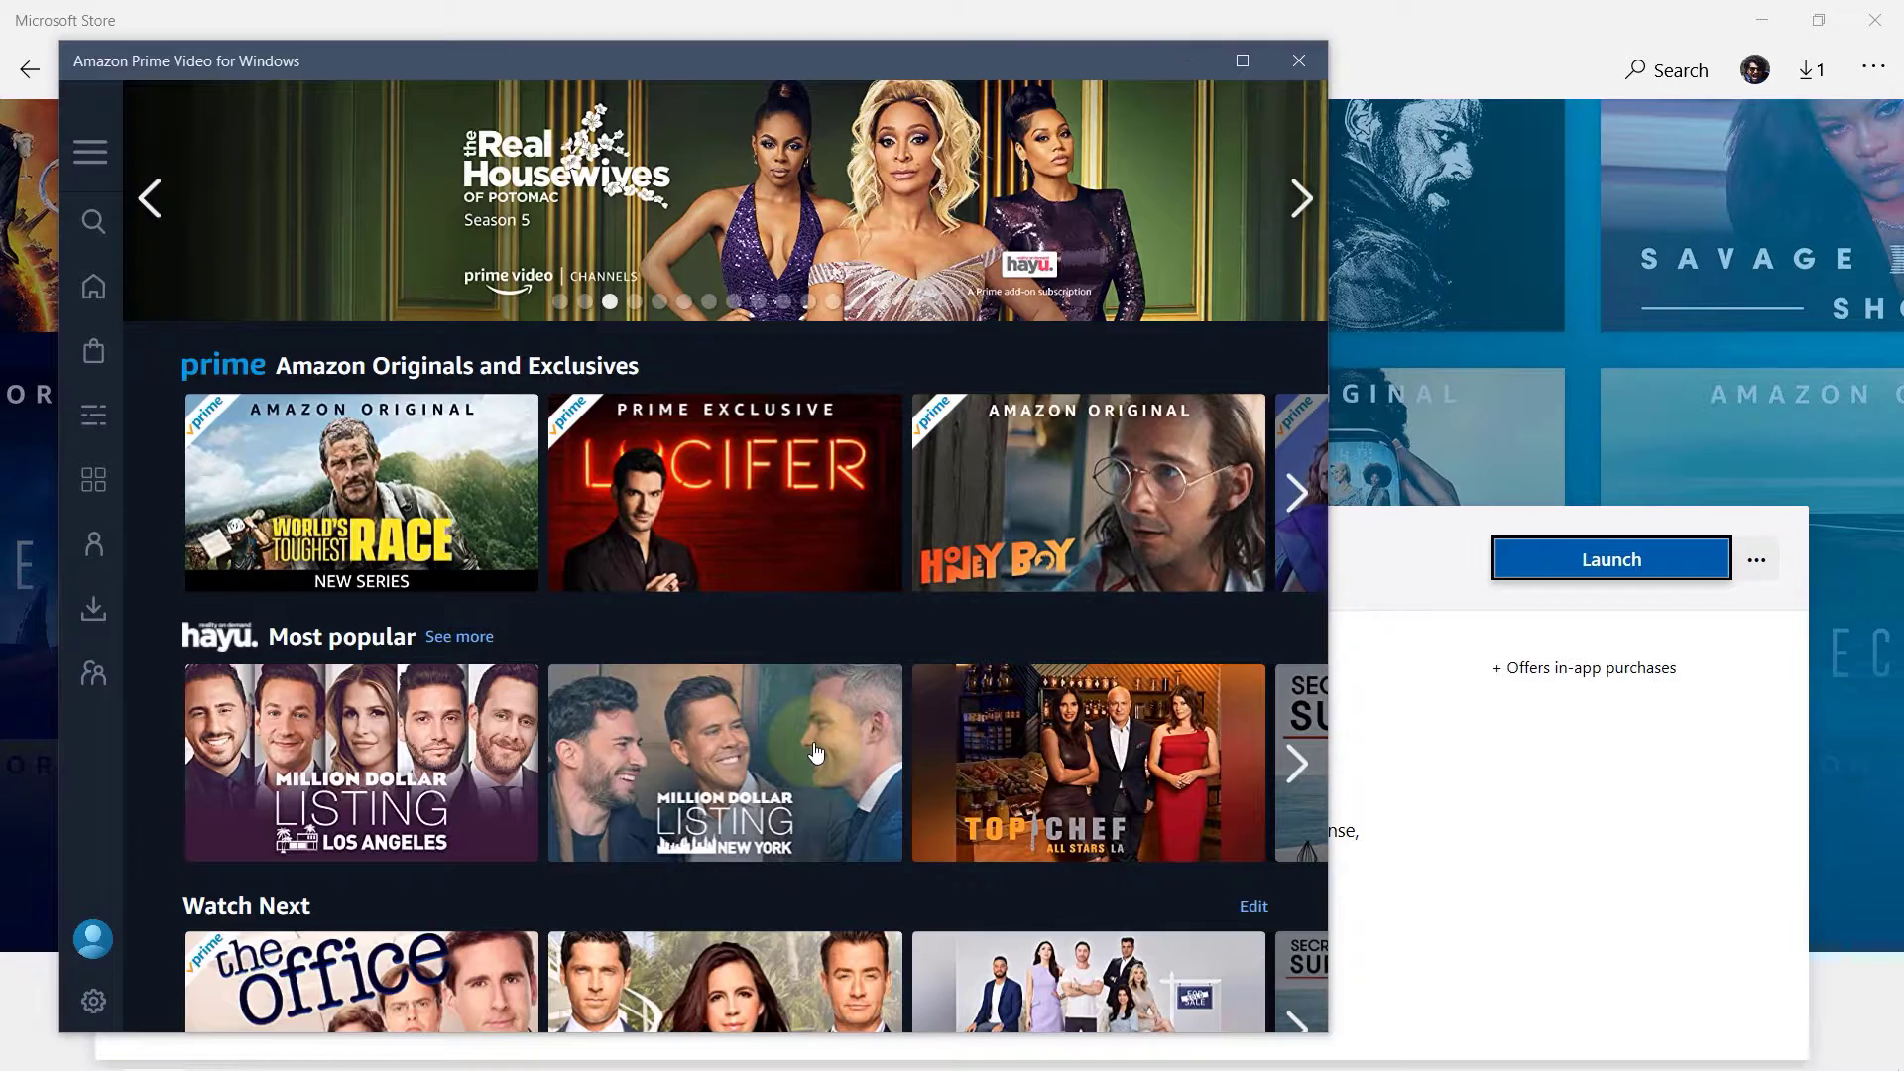
# Maximize the window, open The Office [US] from Watch Next, and download Season 5 Episode 5.
pyautogui.click(1240, 61)
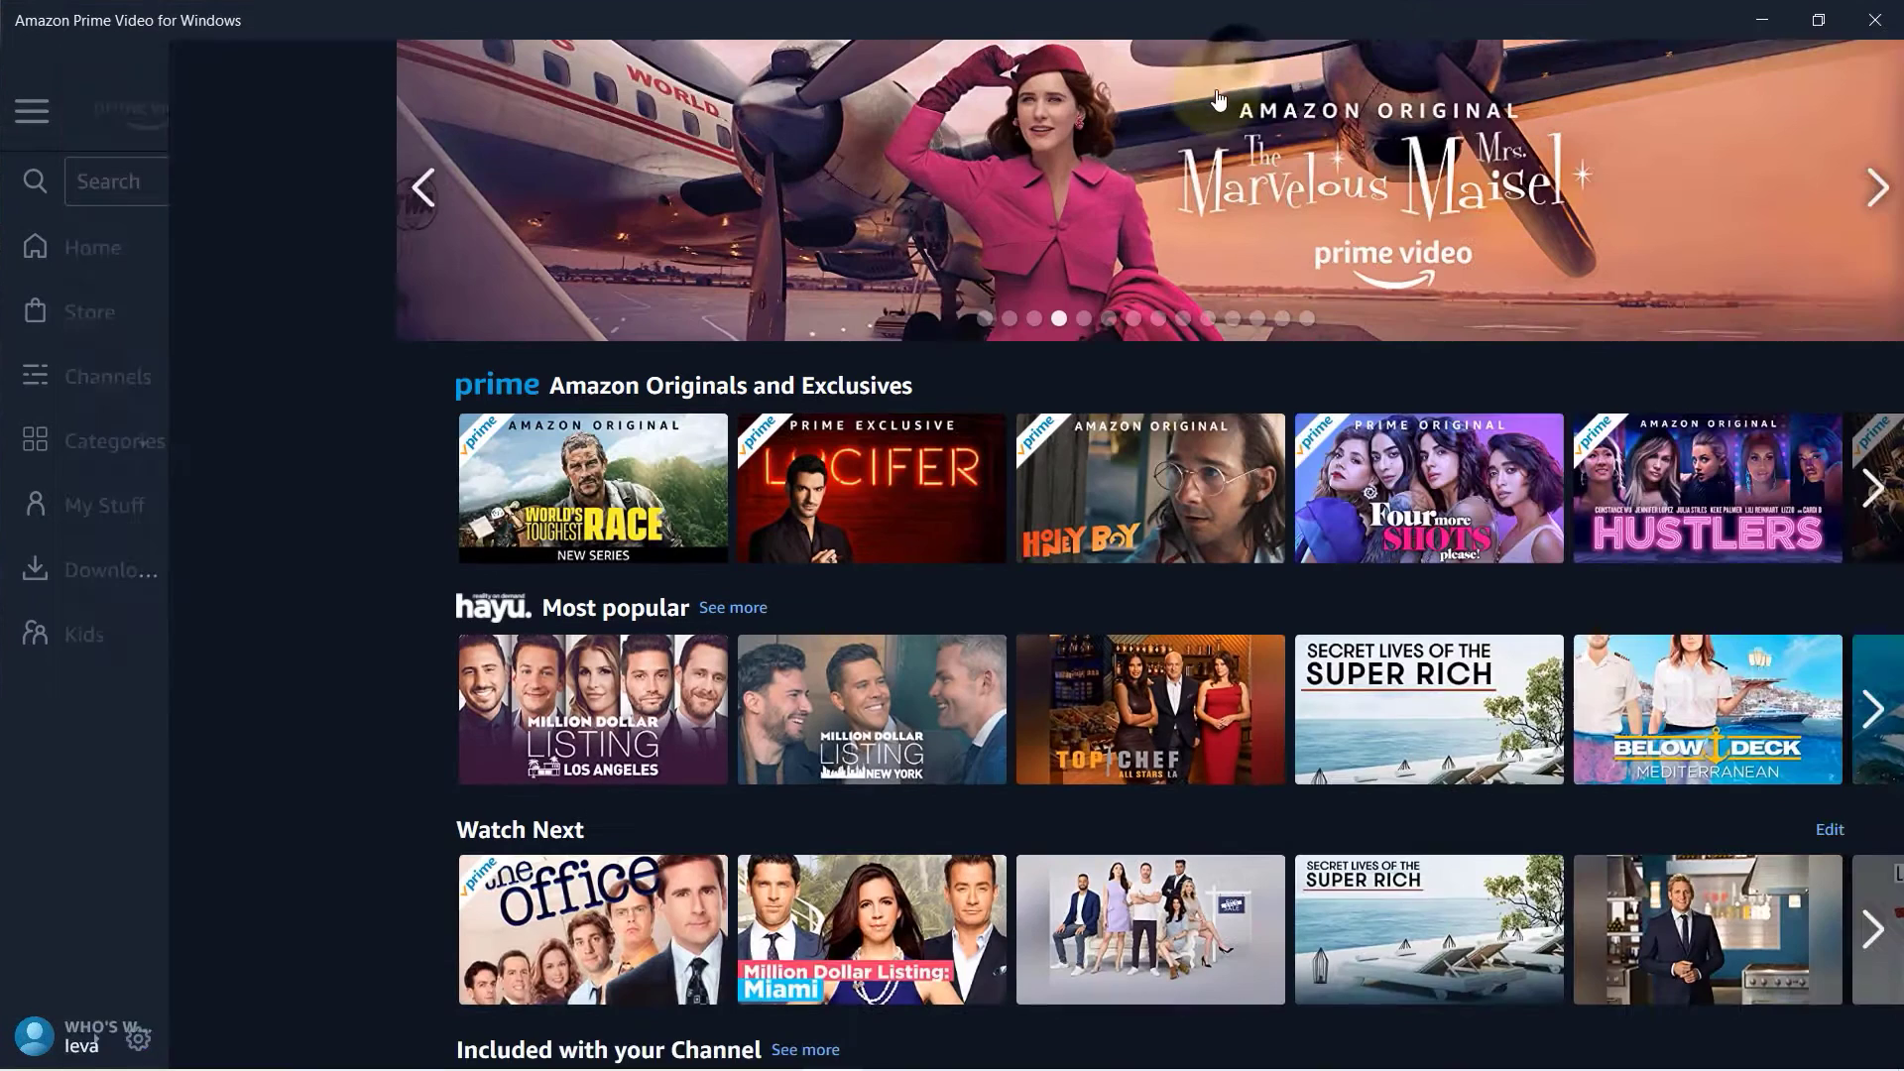
pyautogui.scroll(-3, 1141, 159)
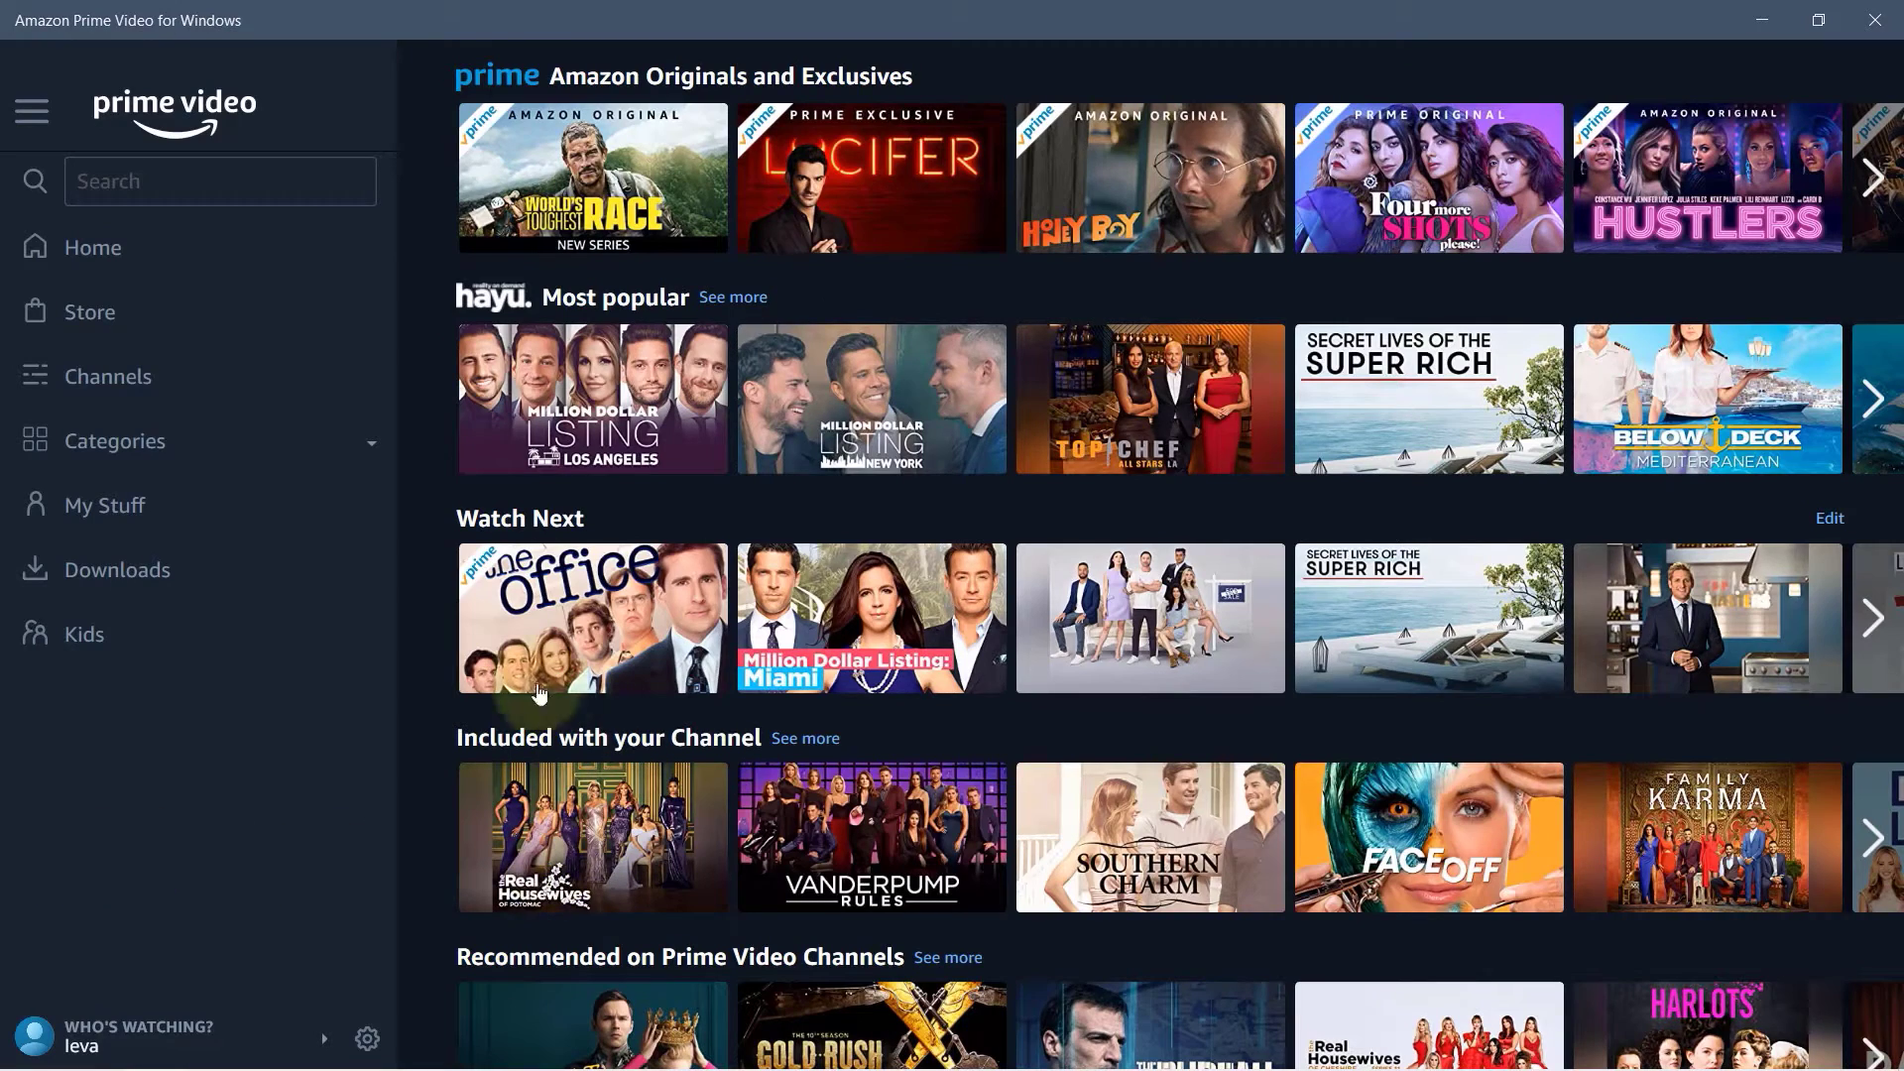
pyautogui.click(555, 623)
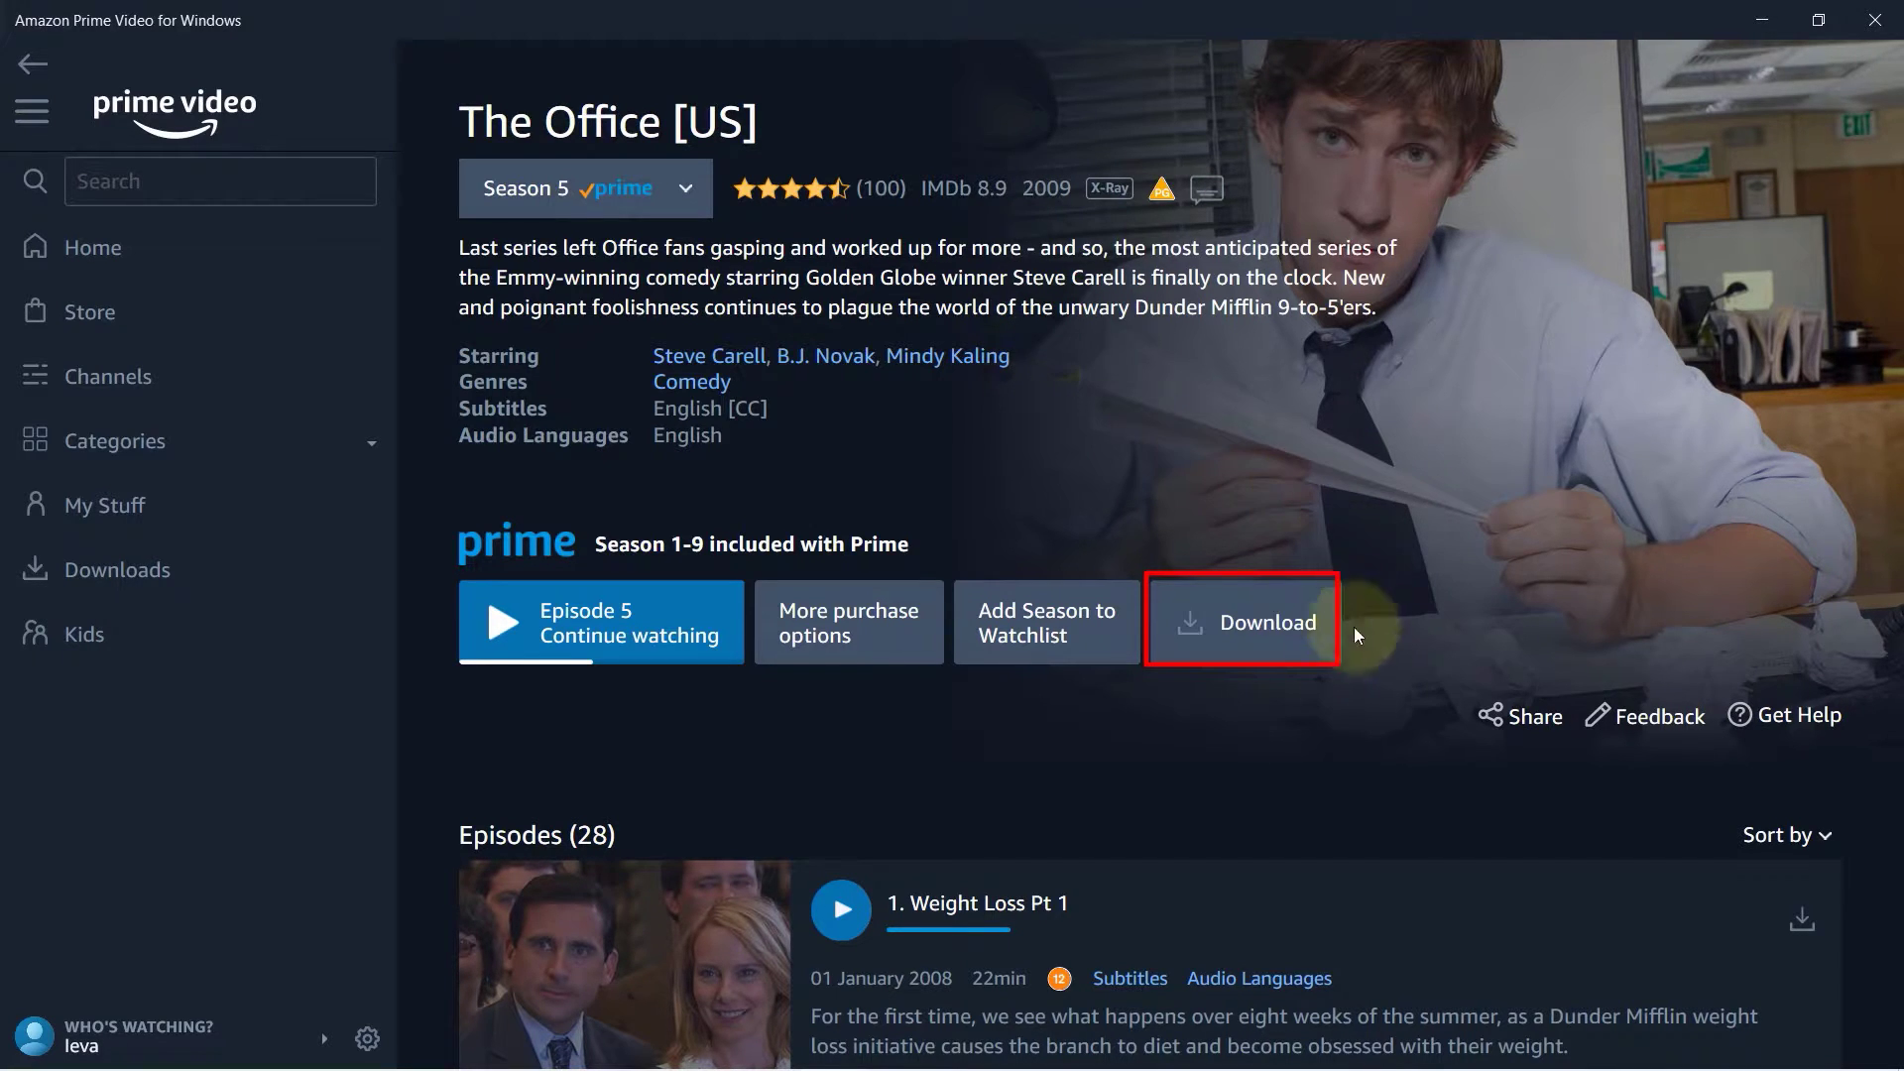
pyautogui.click(1230, 635)
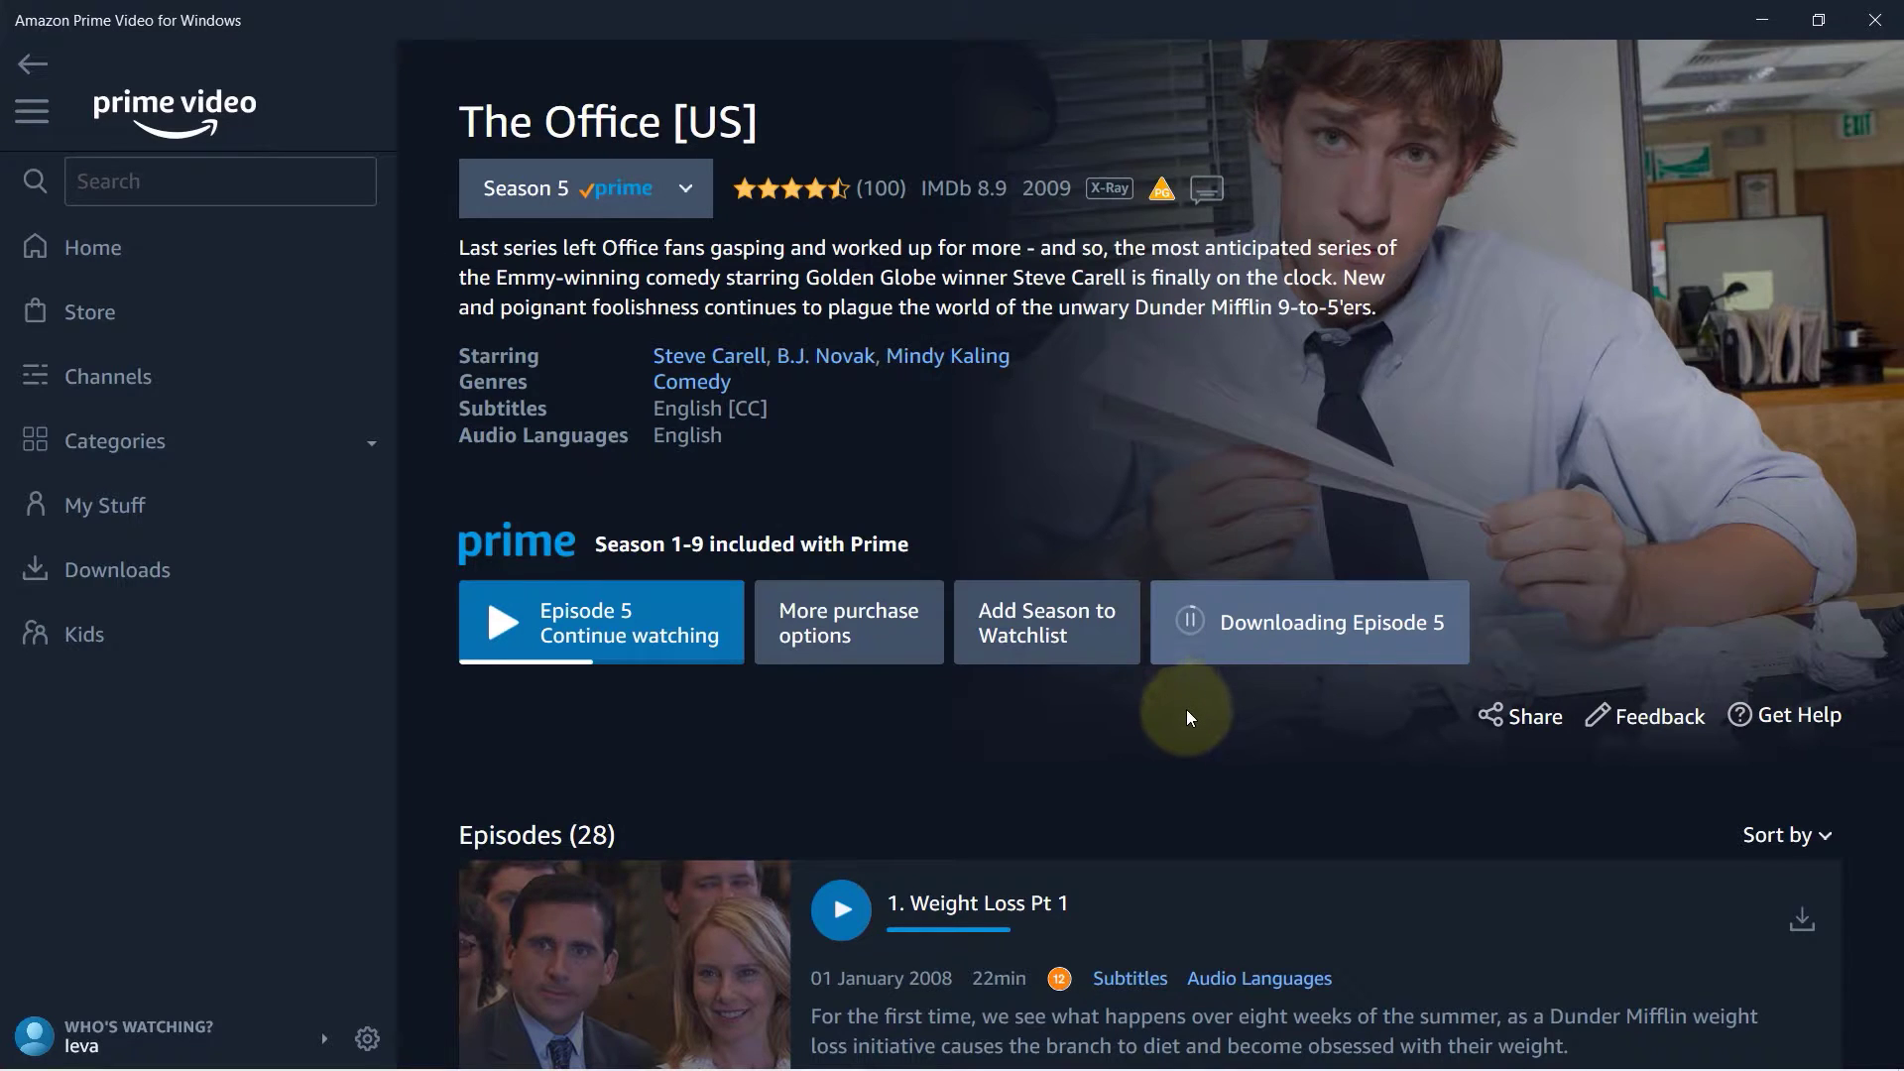
# Go from the home page through the Store section to the Channels page.
pyautogui.click(126, 255)
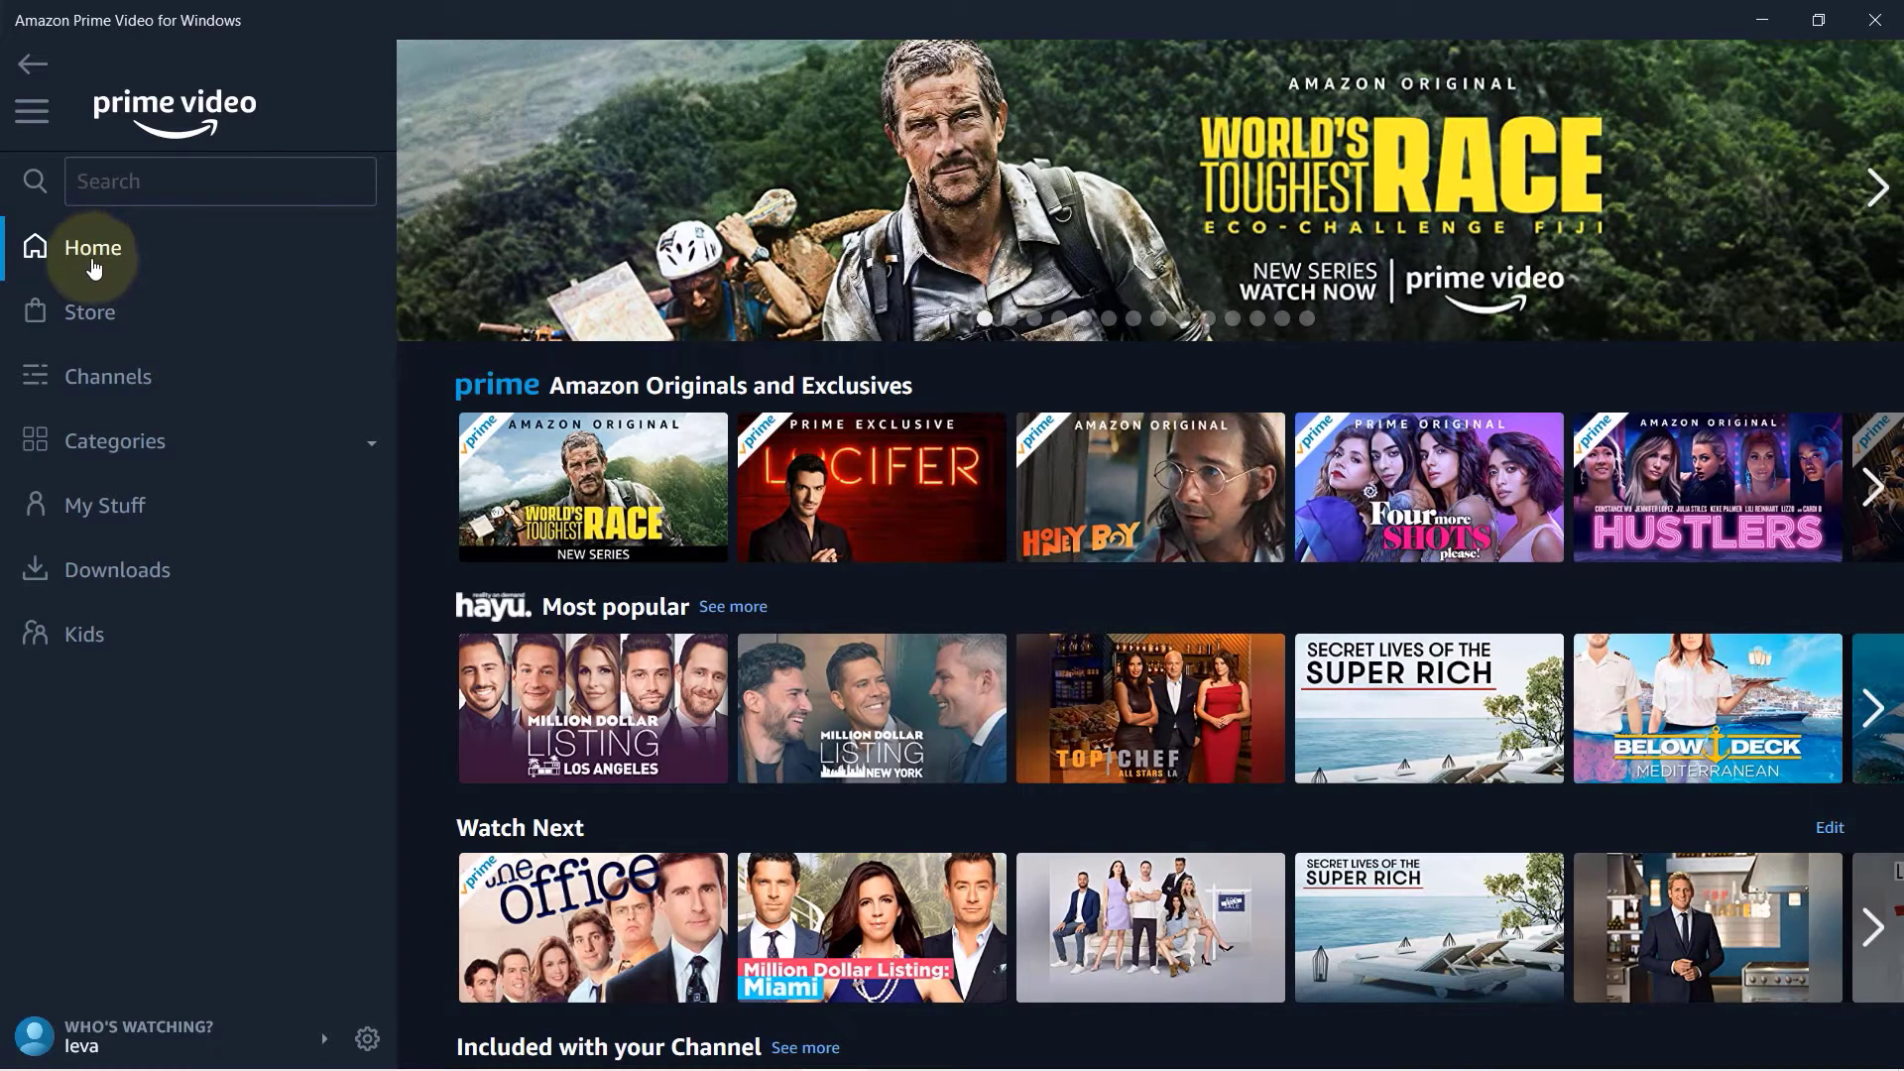
pyautogui.click(97, 313)
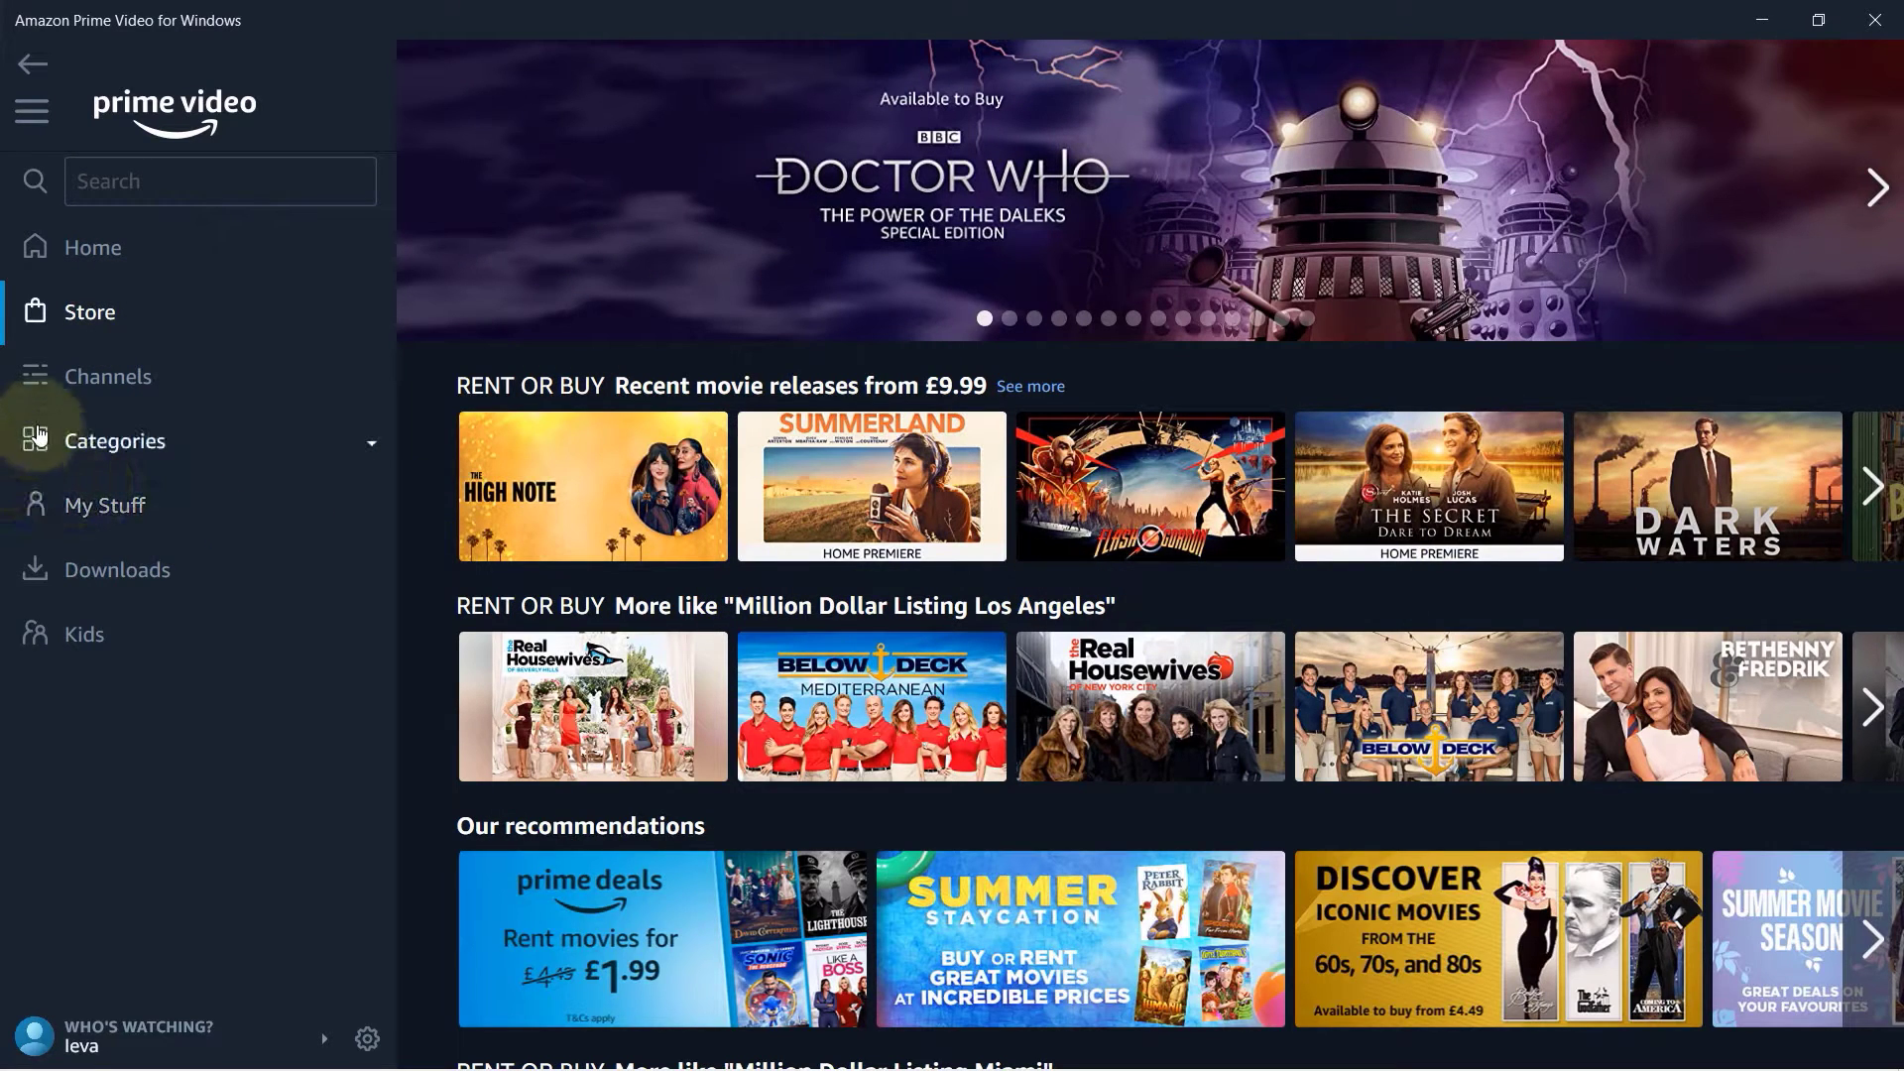
pyautogui.click(98, 395)
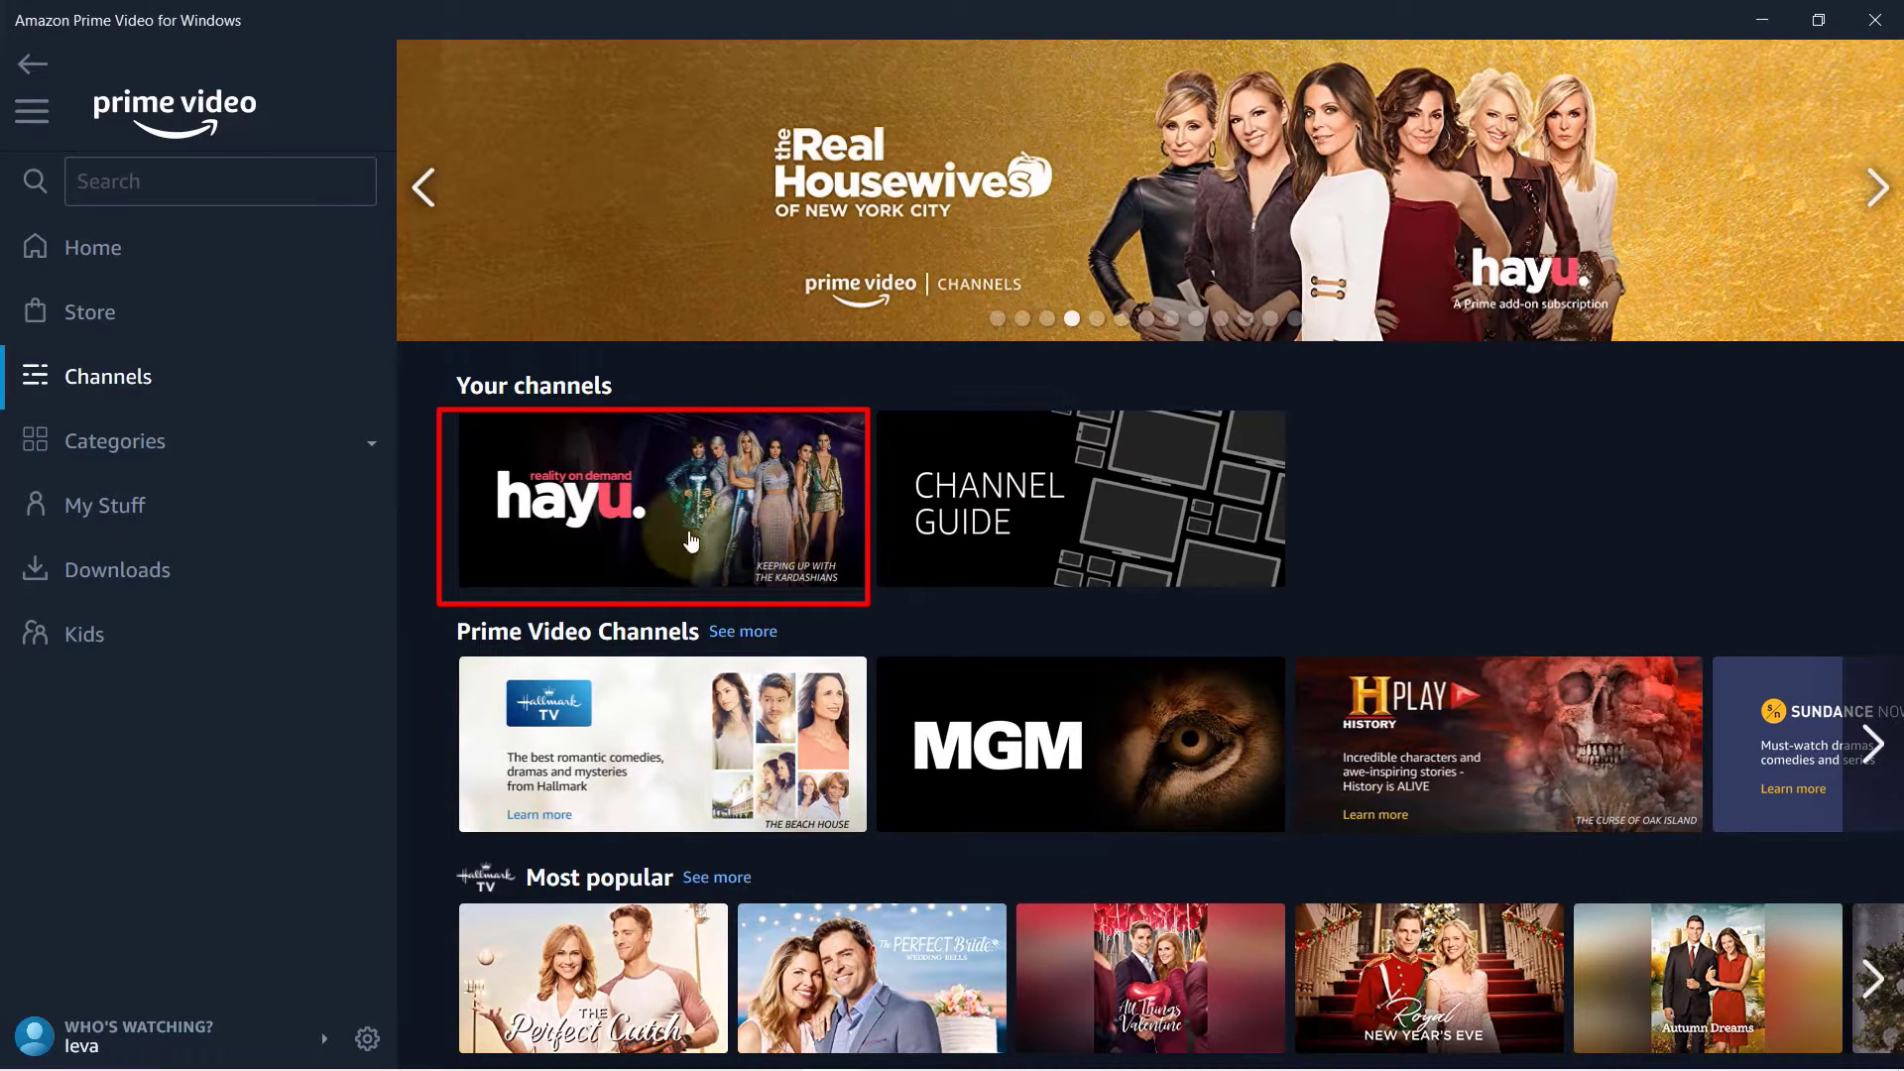
# Expand Categories, open 4K UHD, and show titles available to download.
pyautogui.scroll(-3, 1505, 493)
pyautogui.scroll(-5, 1505, 494)
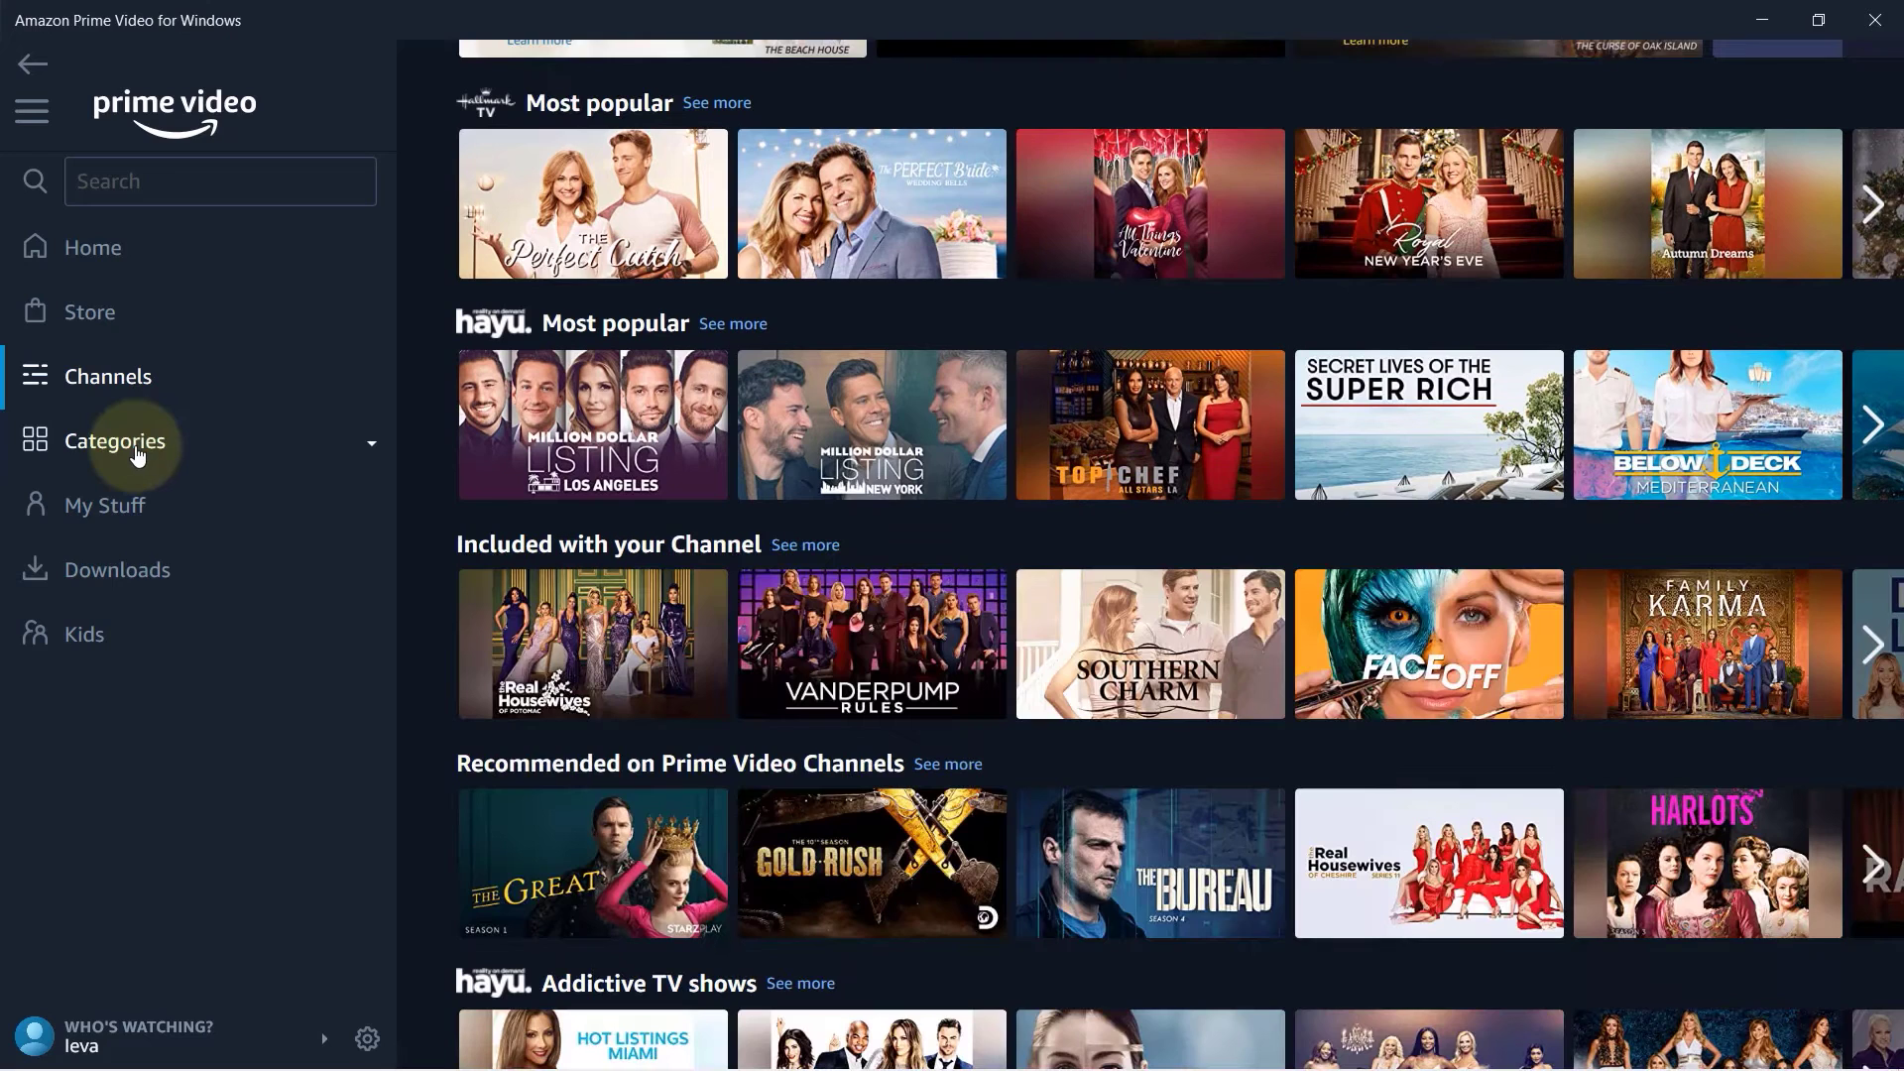
pyautogui.click(138, 456)
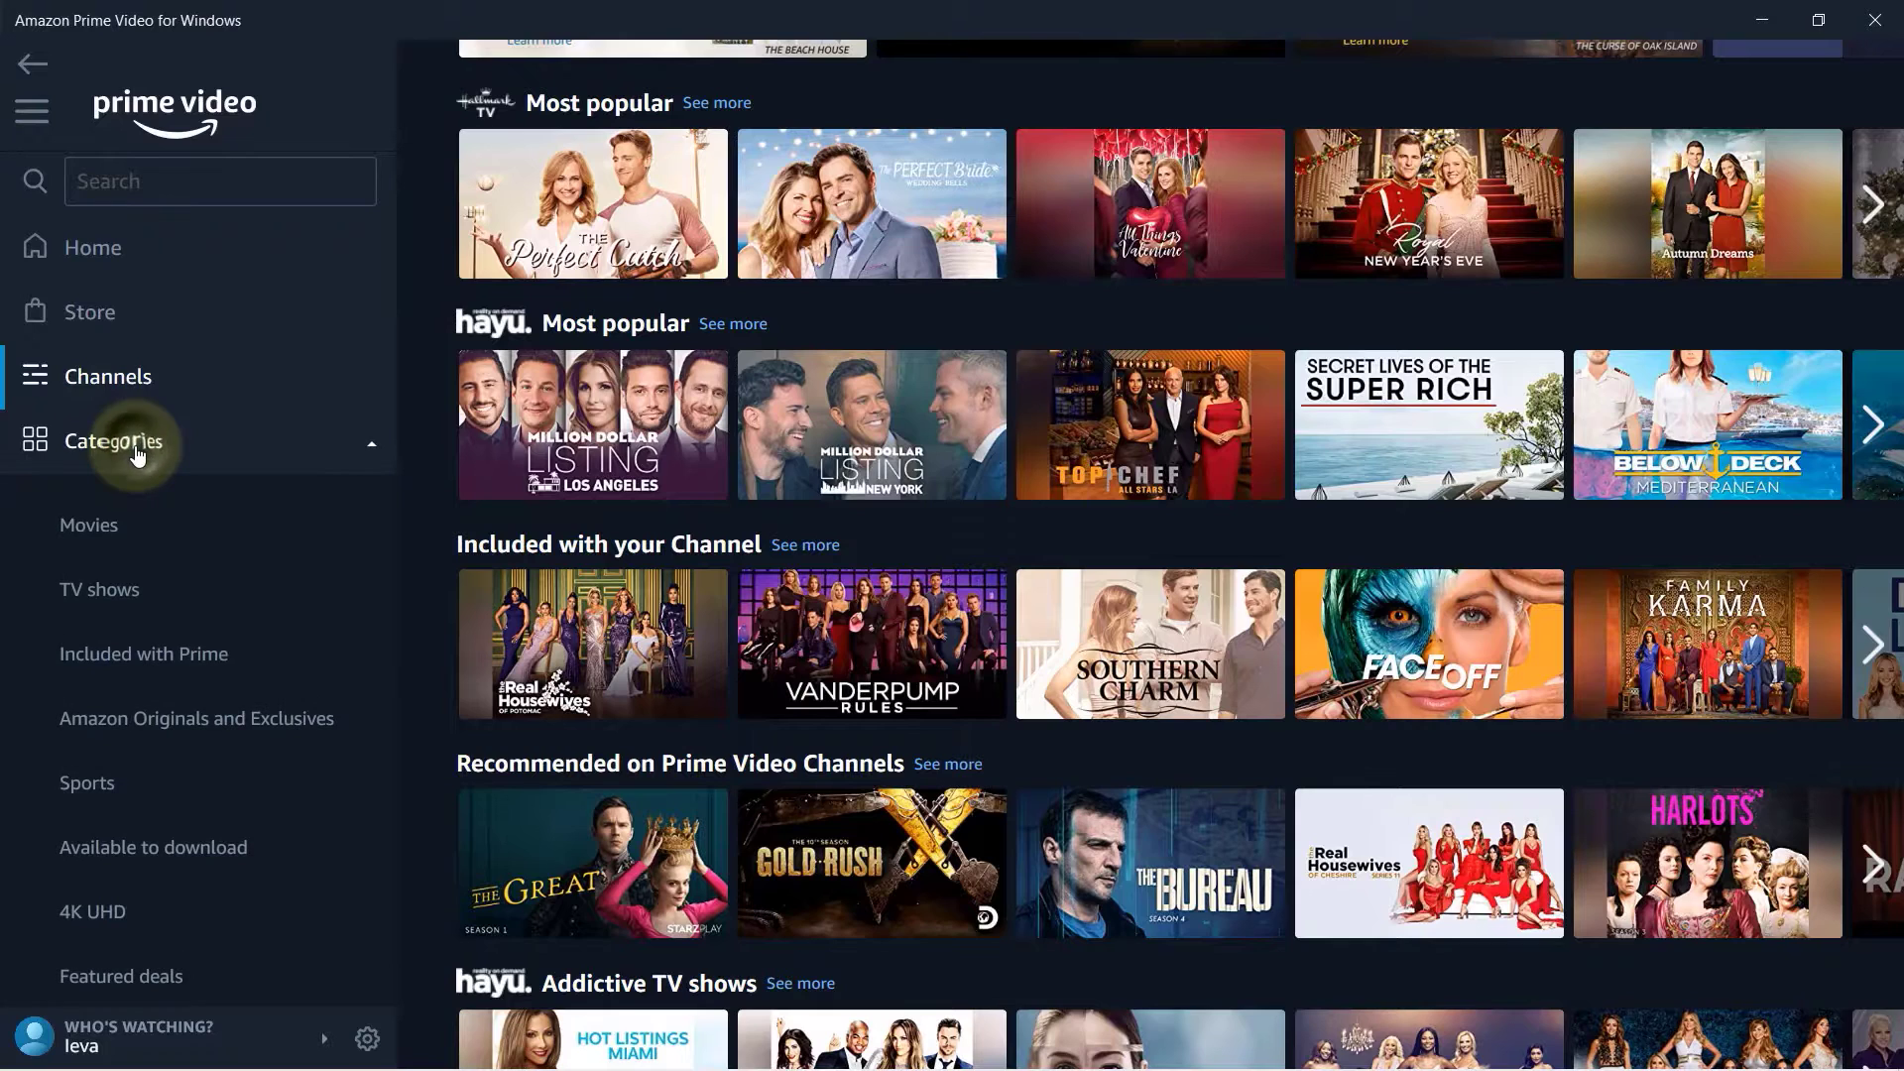
pyautogui.click(100, 914)
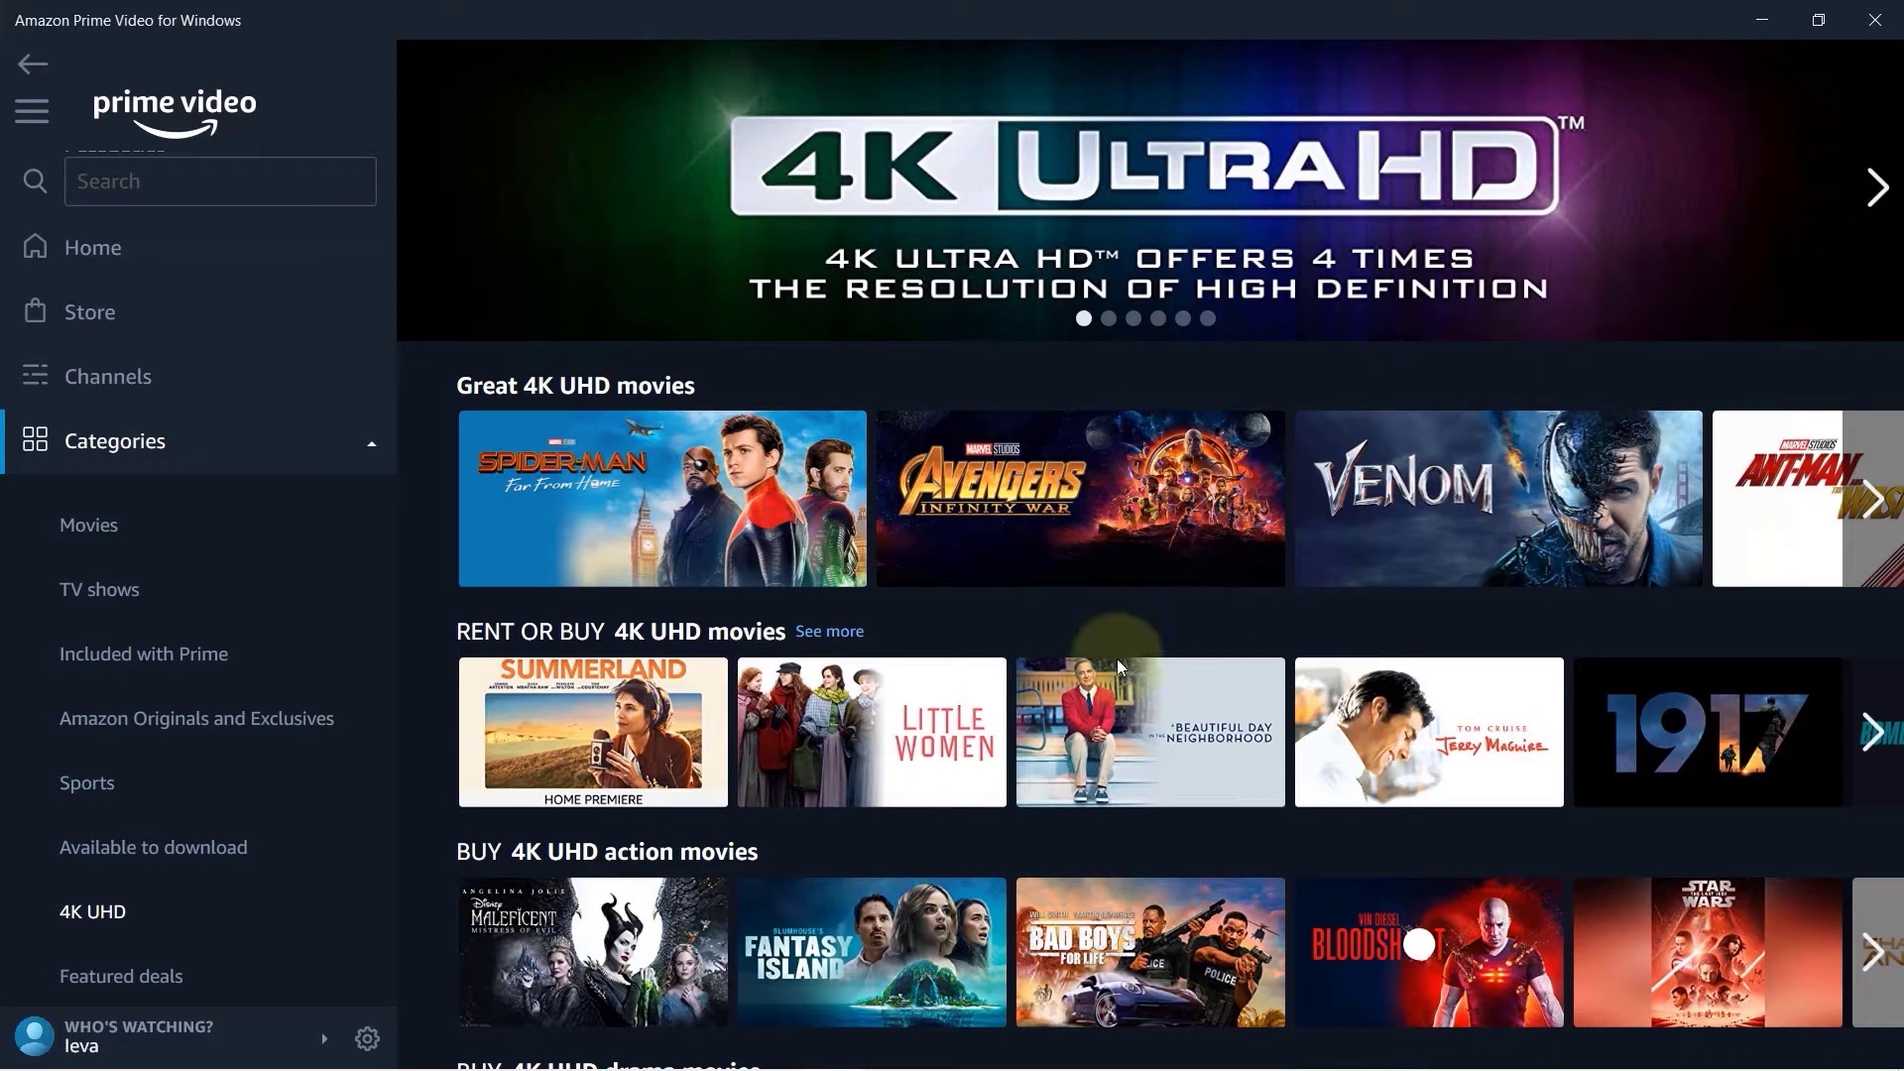
pyautogui.scroll(-1, 1544, 678)
pyautogui.scroll(-1, 1544, 677)
pyautogui.scroll(3, 1479, 646)
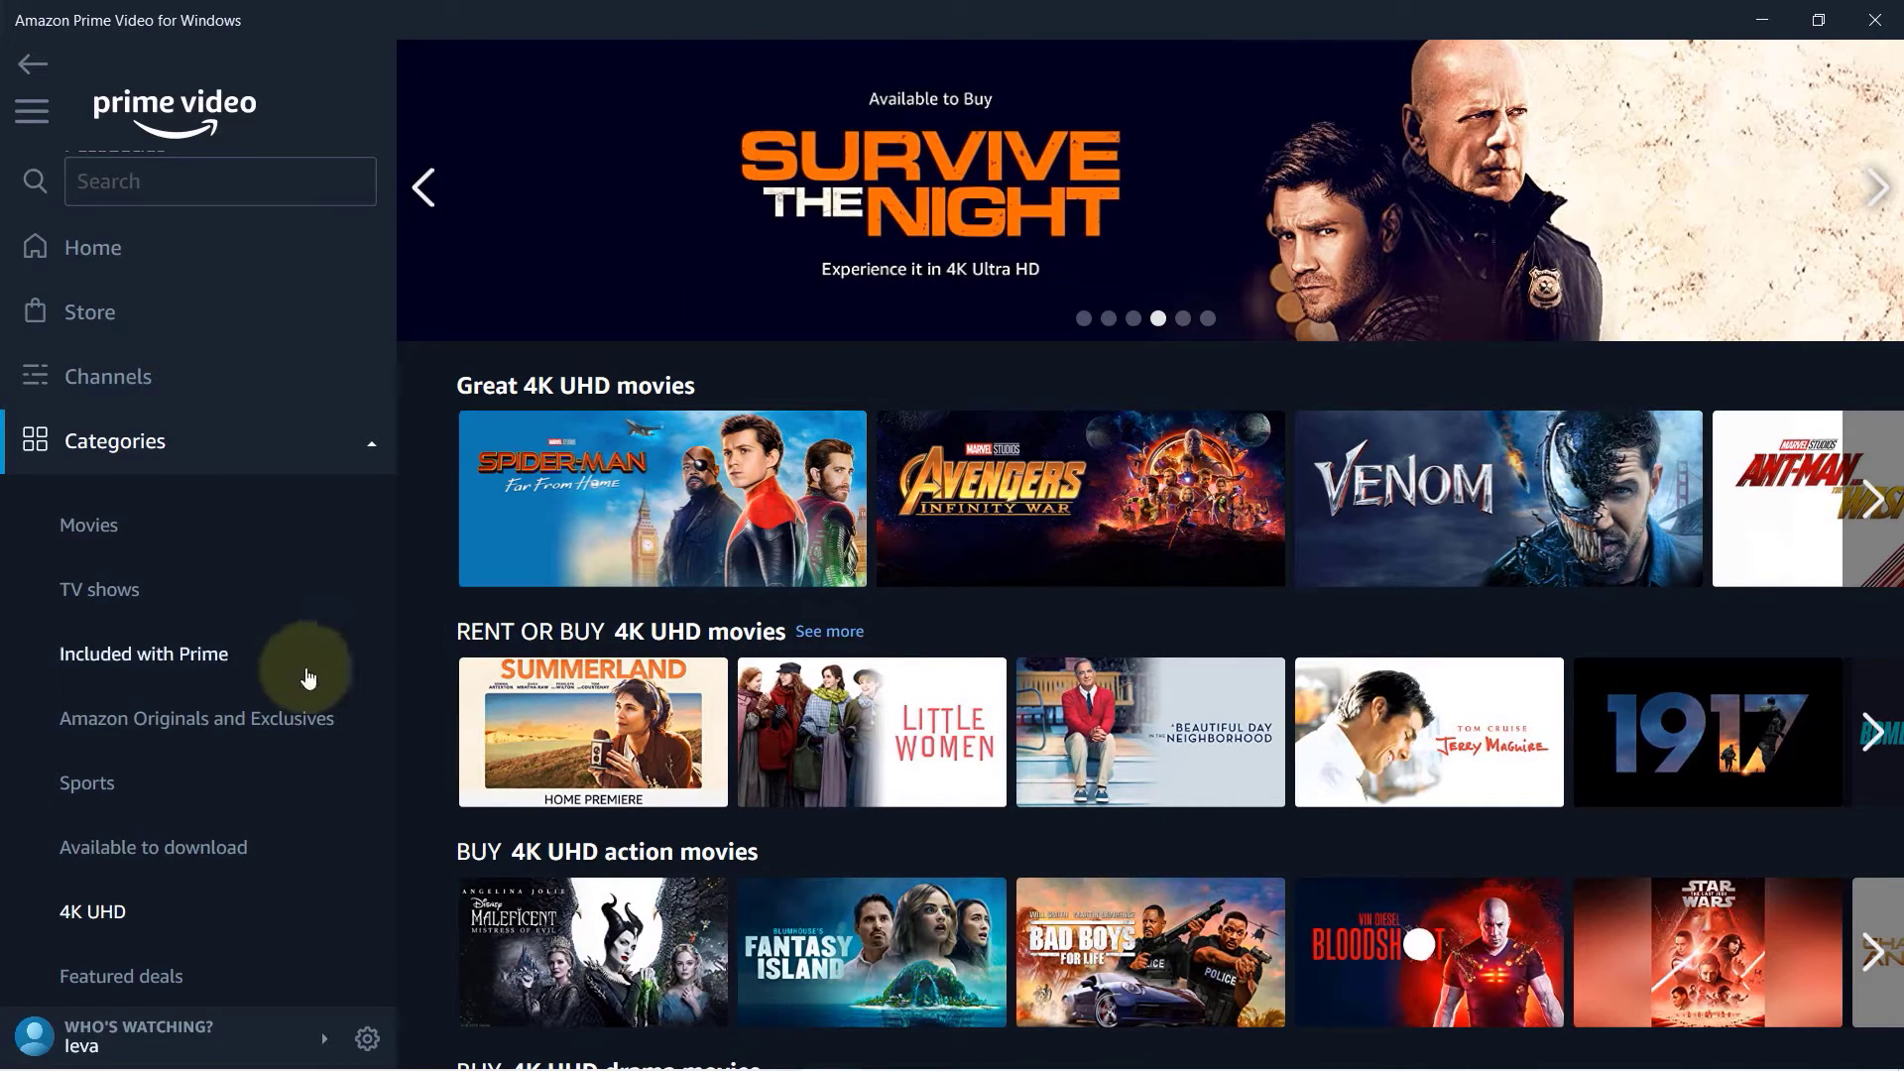
pyautogui.scroll(-2, 287, 691)
pyautogui.click(171, 632)
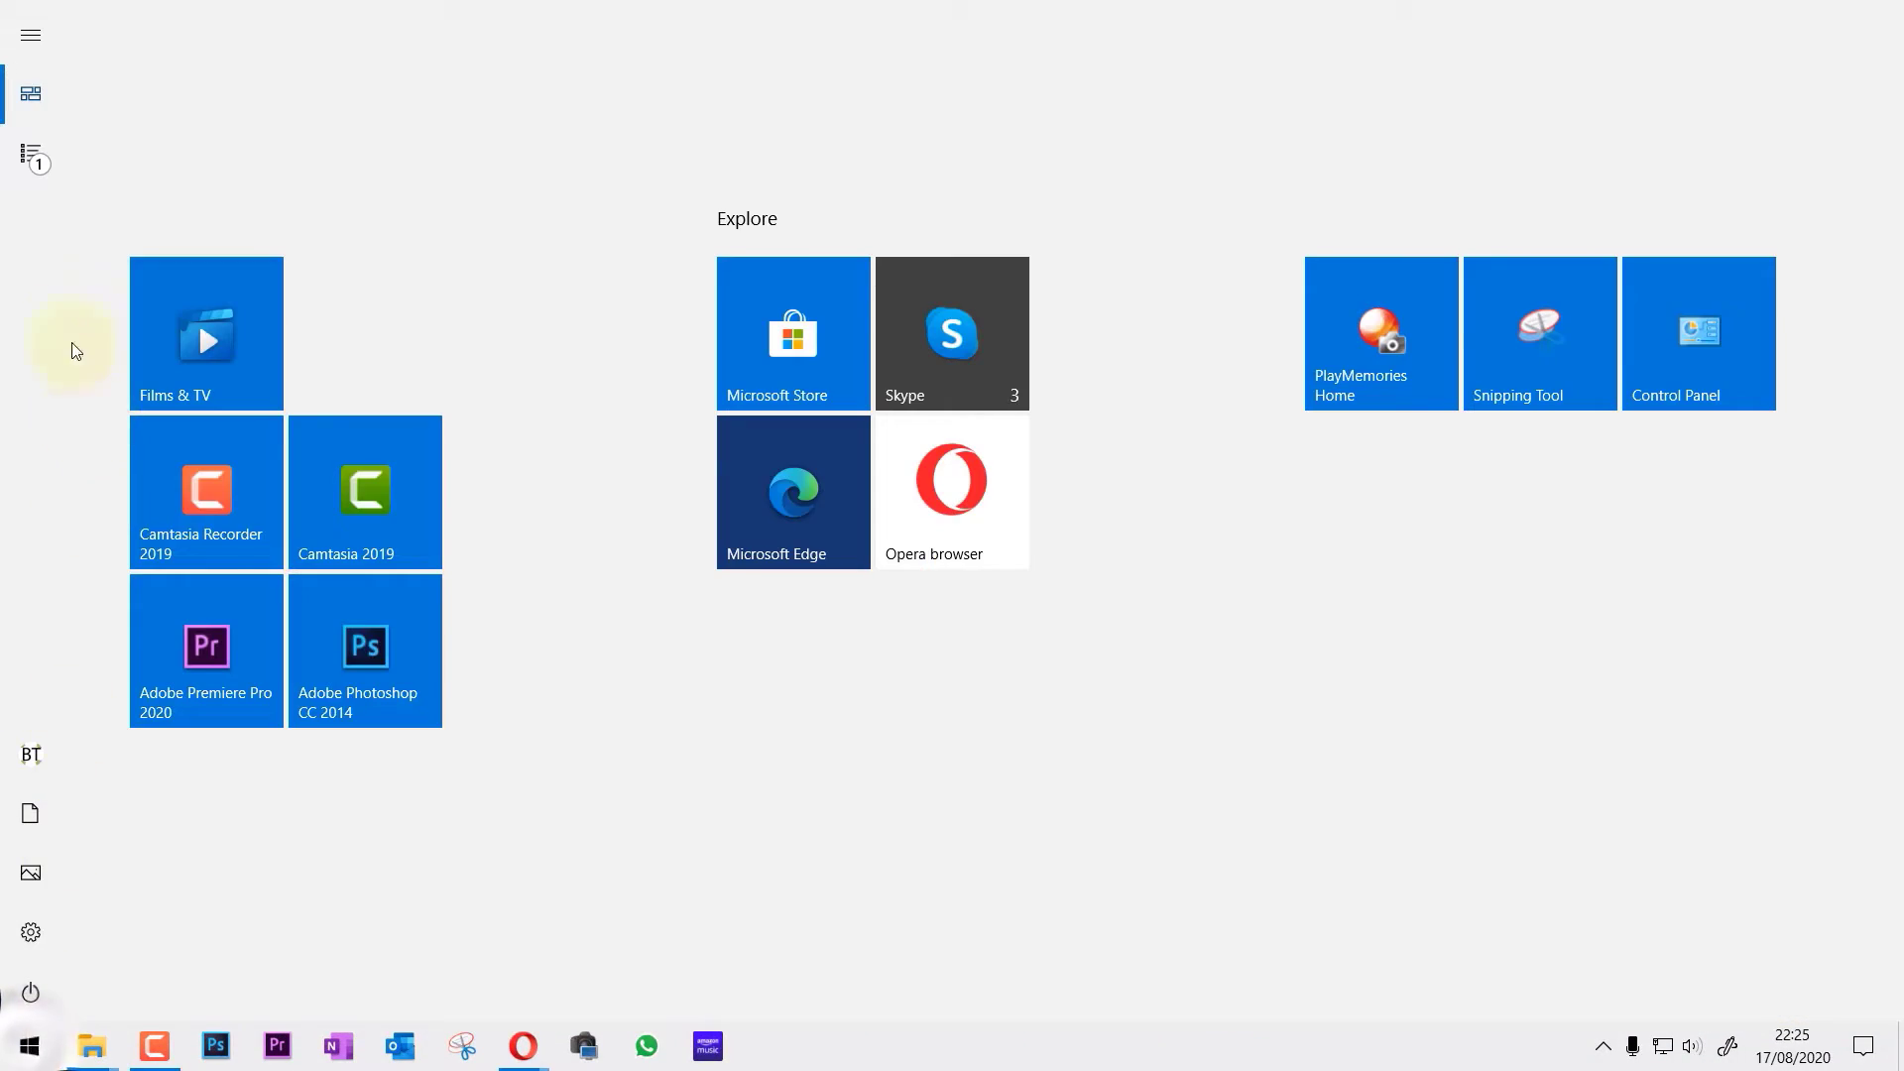
# Pin Amazon Prime Video to Start from the All apps list.
pyautogui.click(33, 153)
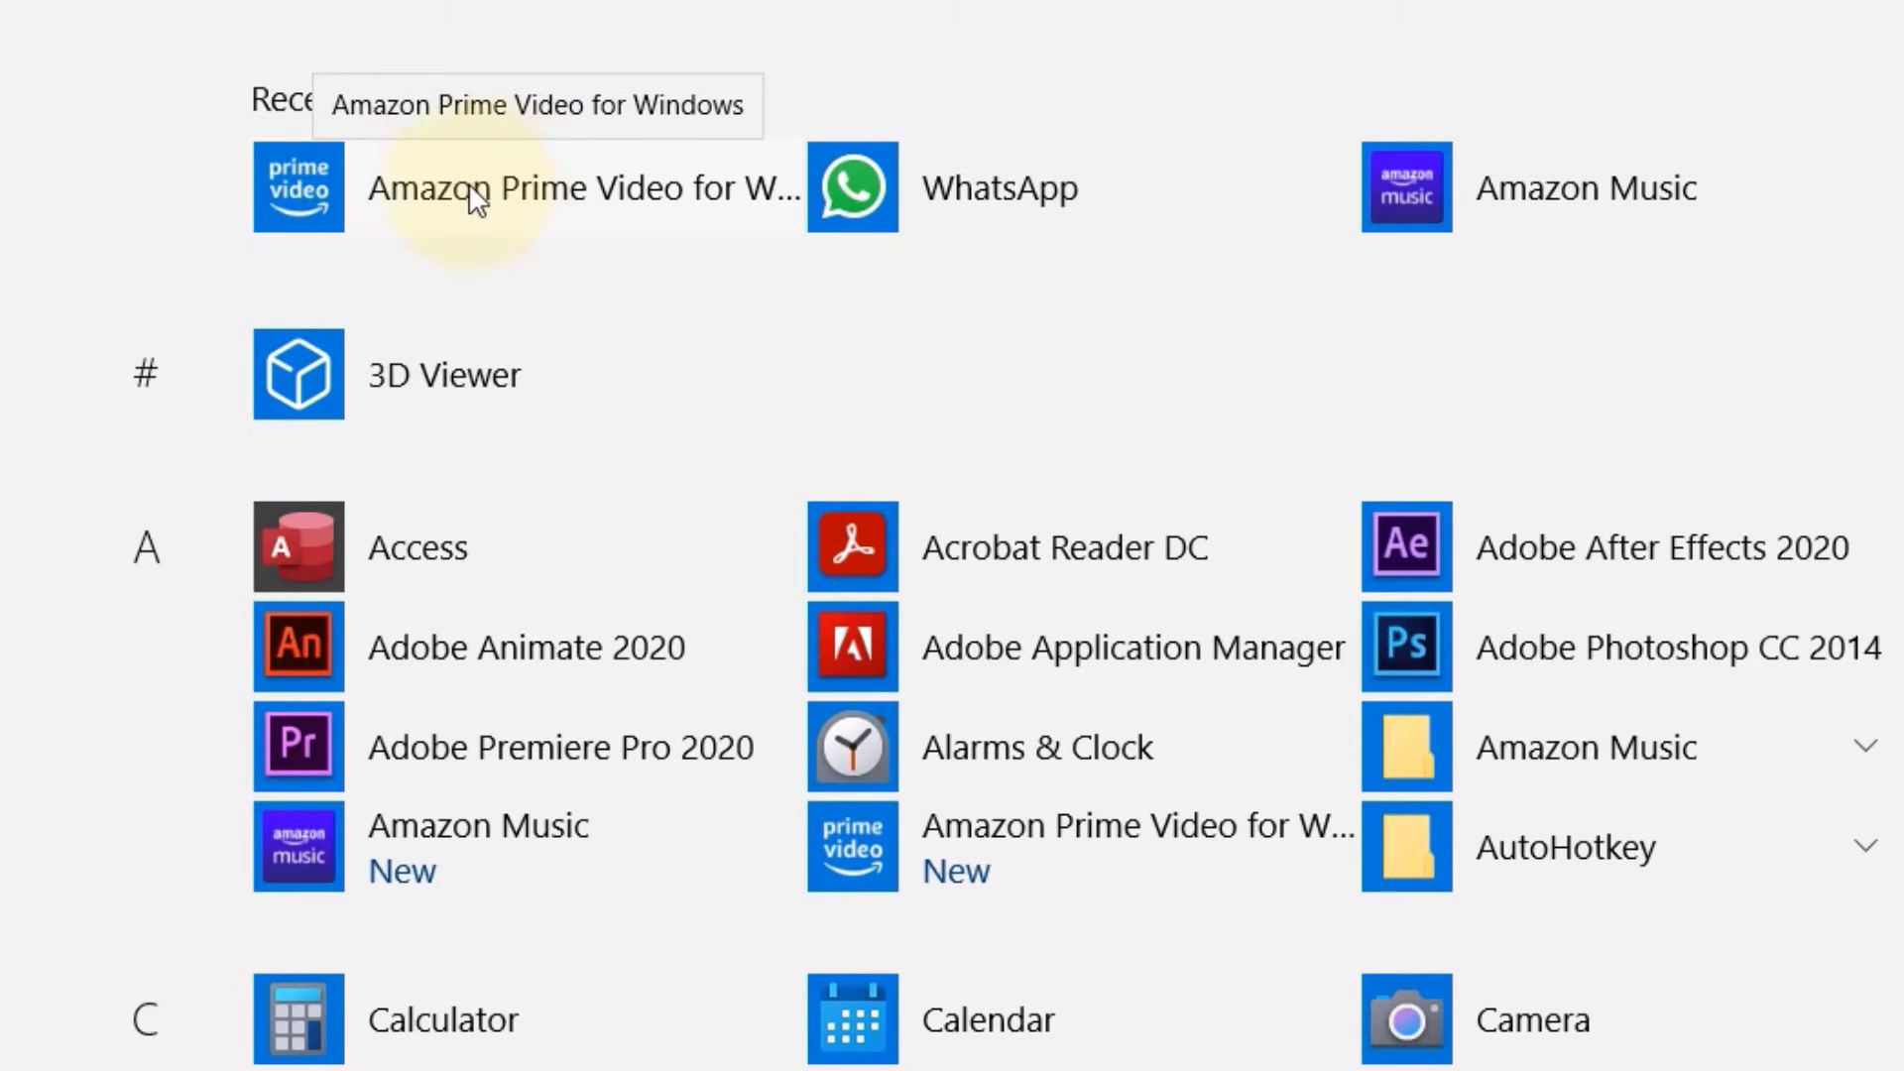
pyautogui.rightClick(489, 187)
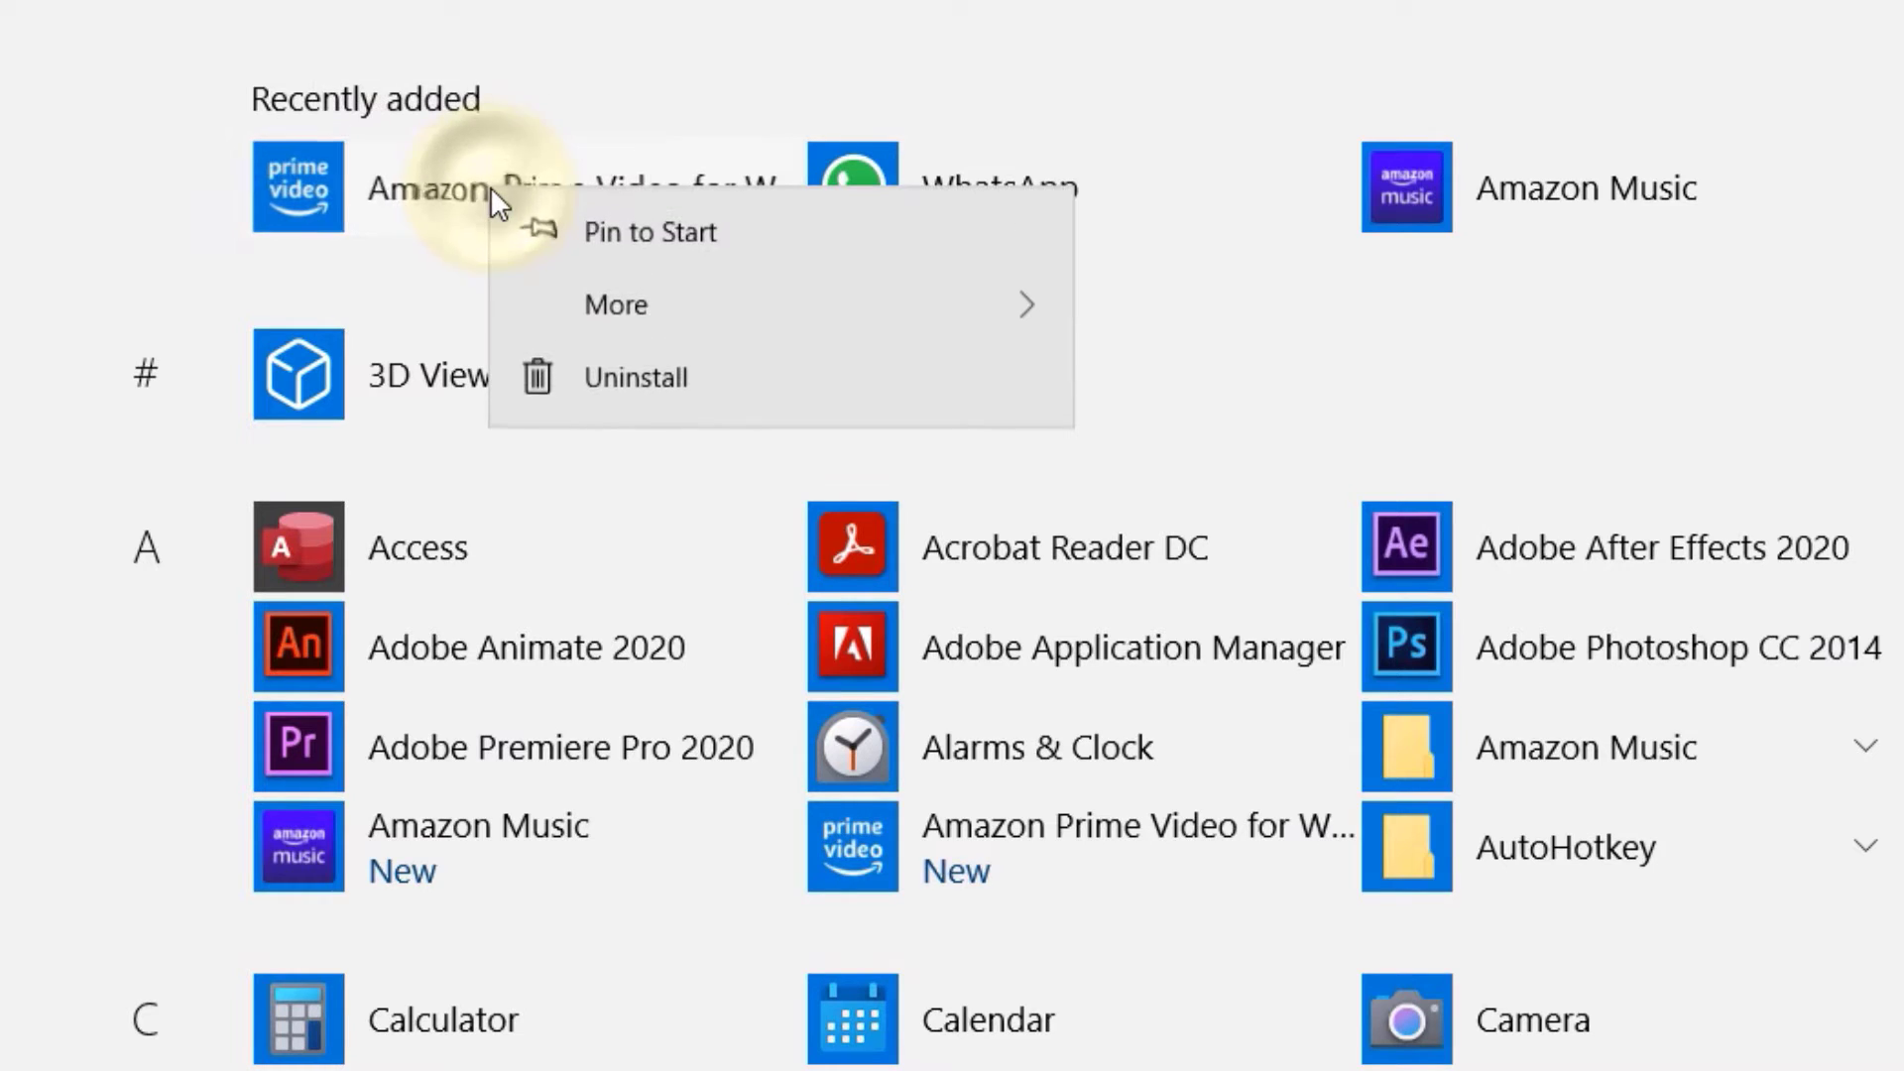
pyautogui.click(653, 235)
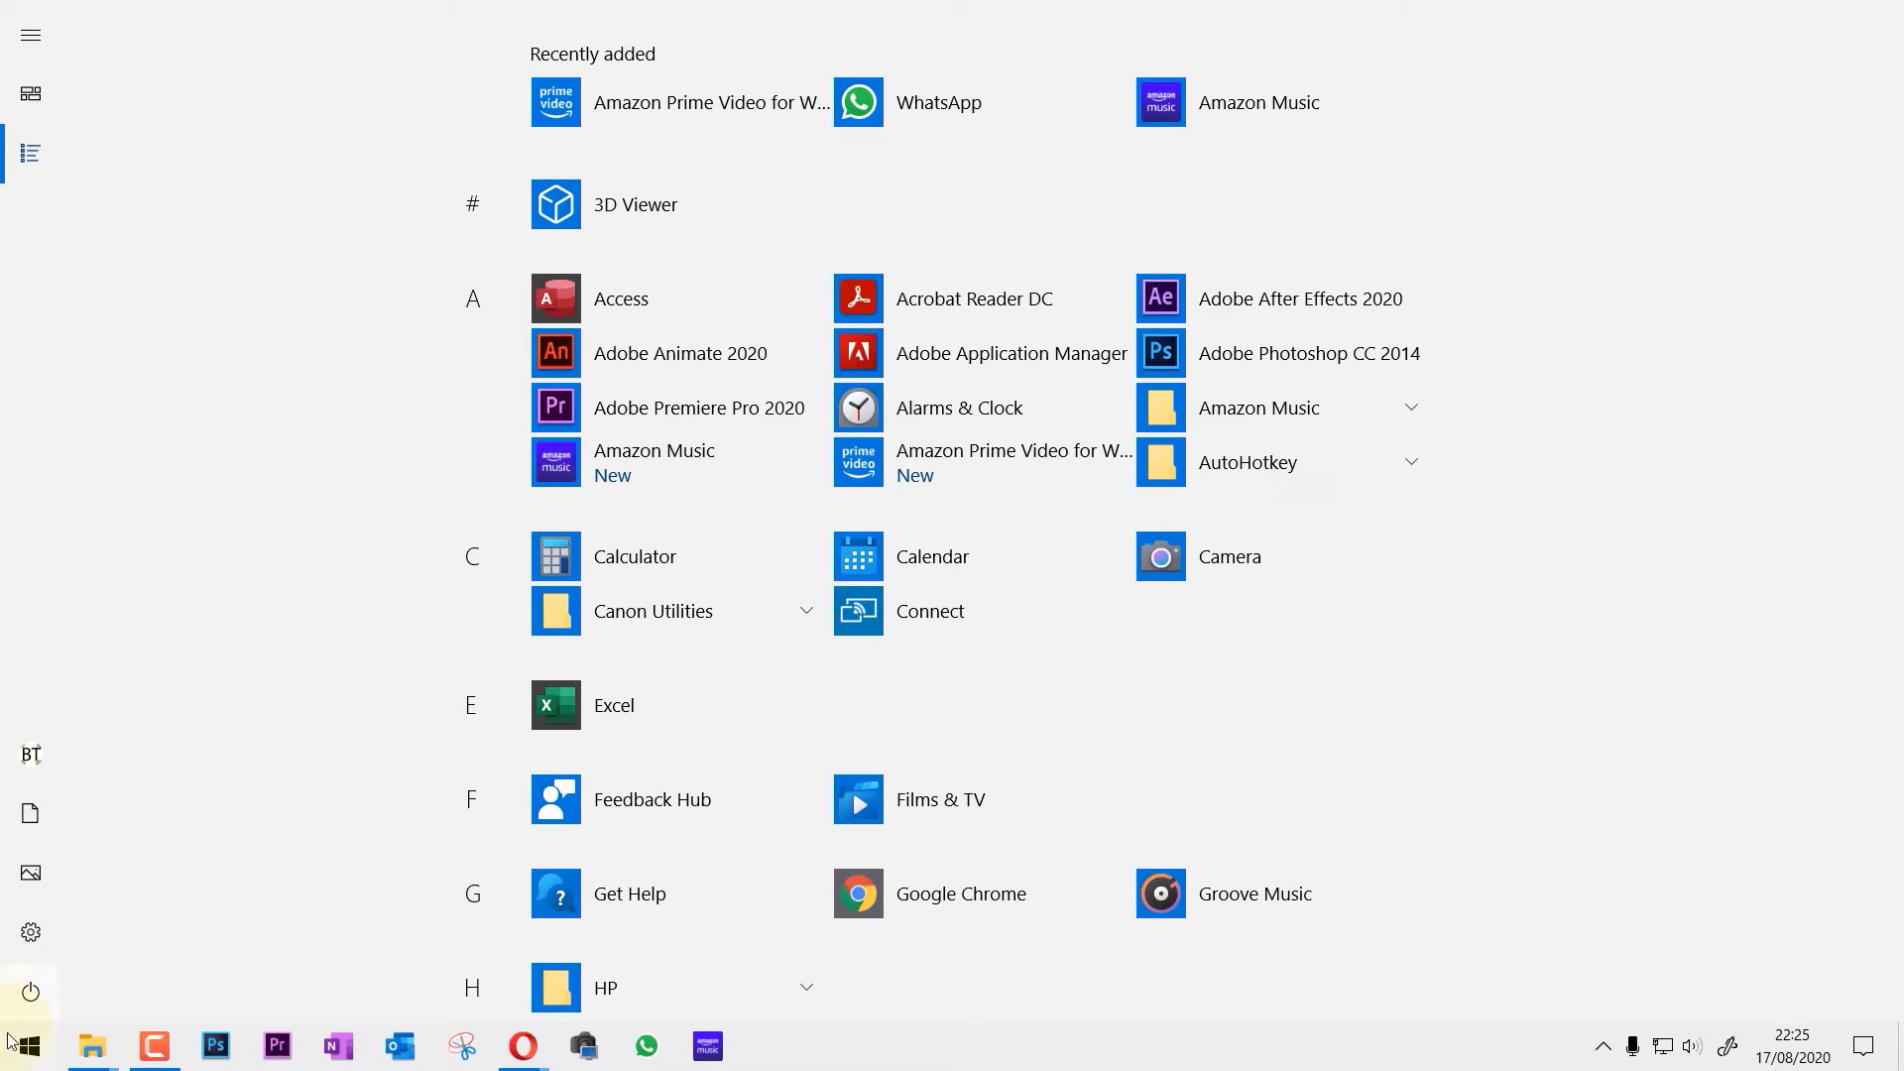
# Pin Amazon Prime Video to the taskbar.
pyautogui.click(12, 1043)
pyautogui.click(30, 1047)
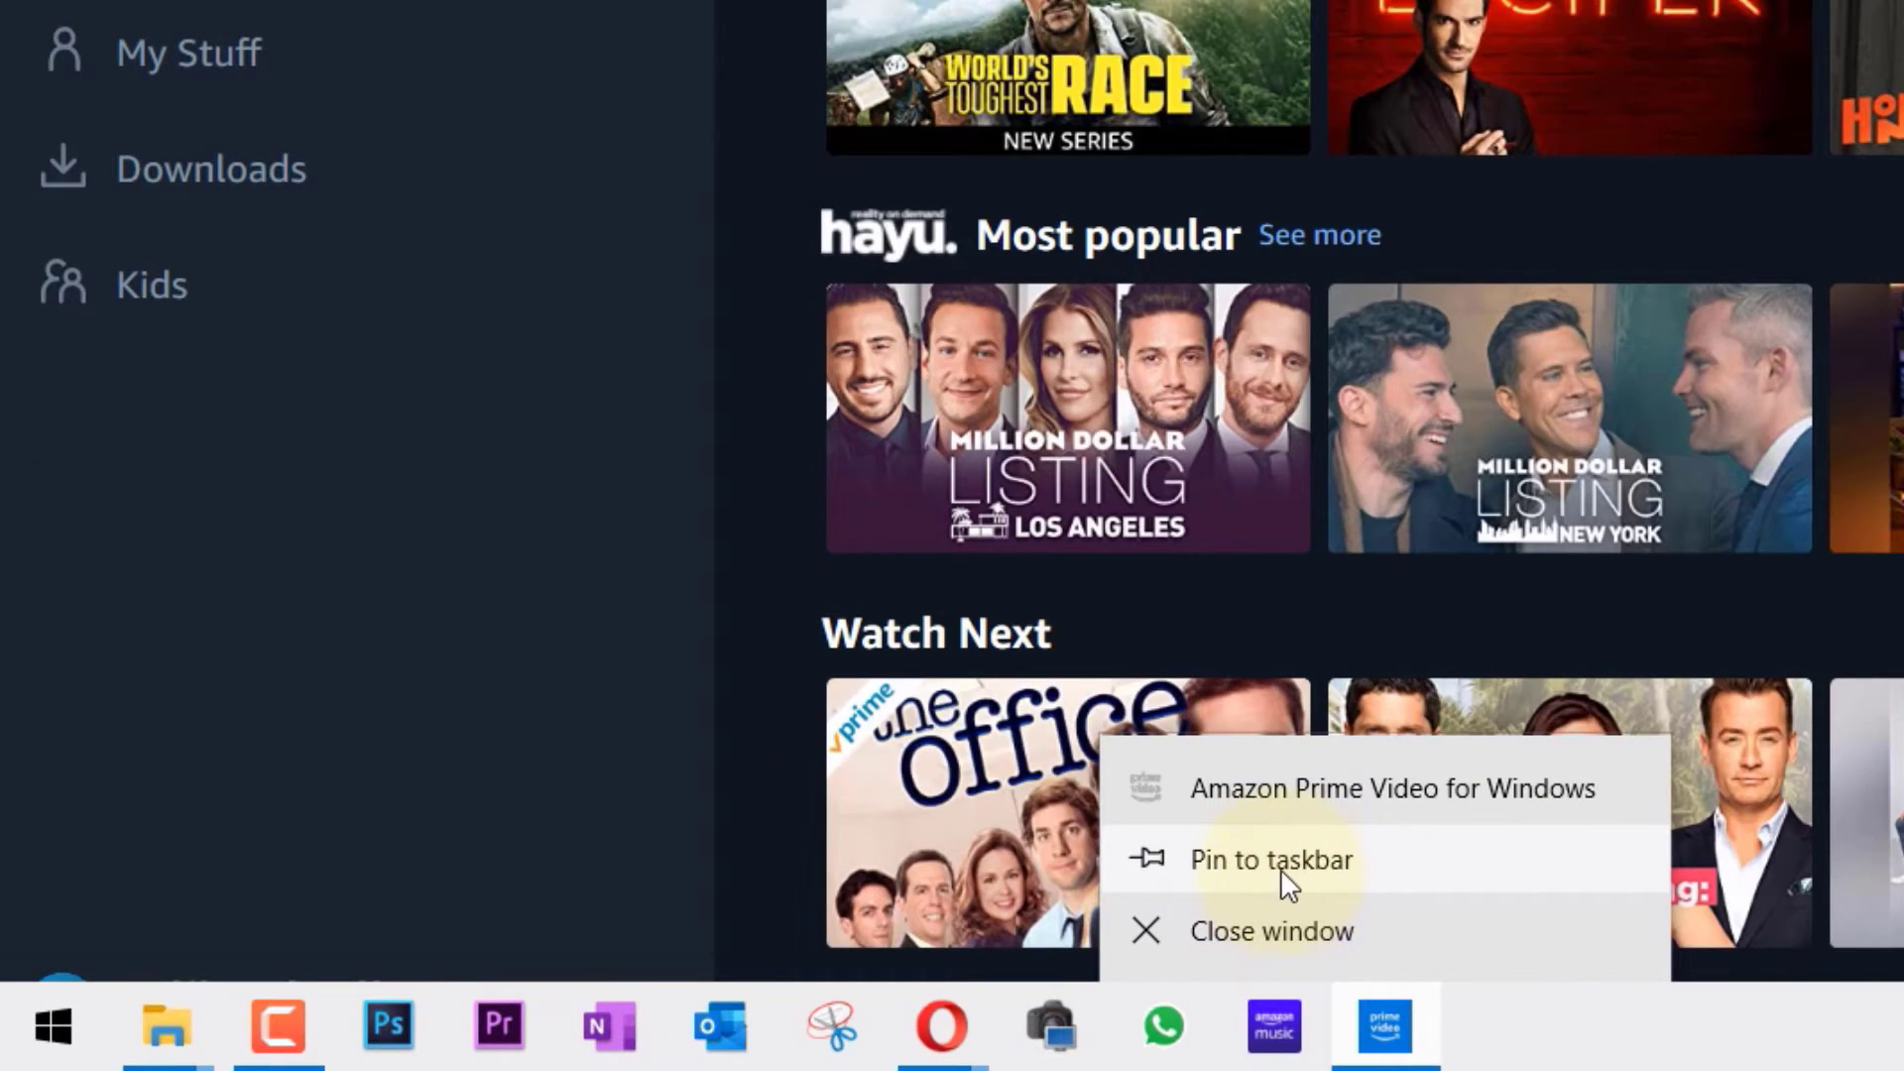
pyautogui.click(1281, 868)
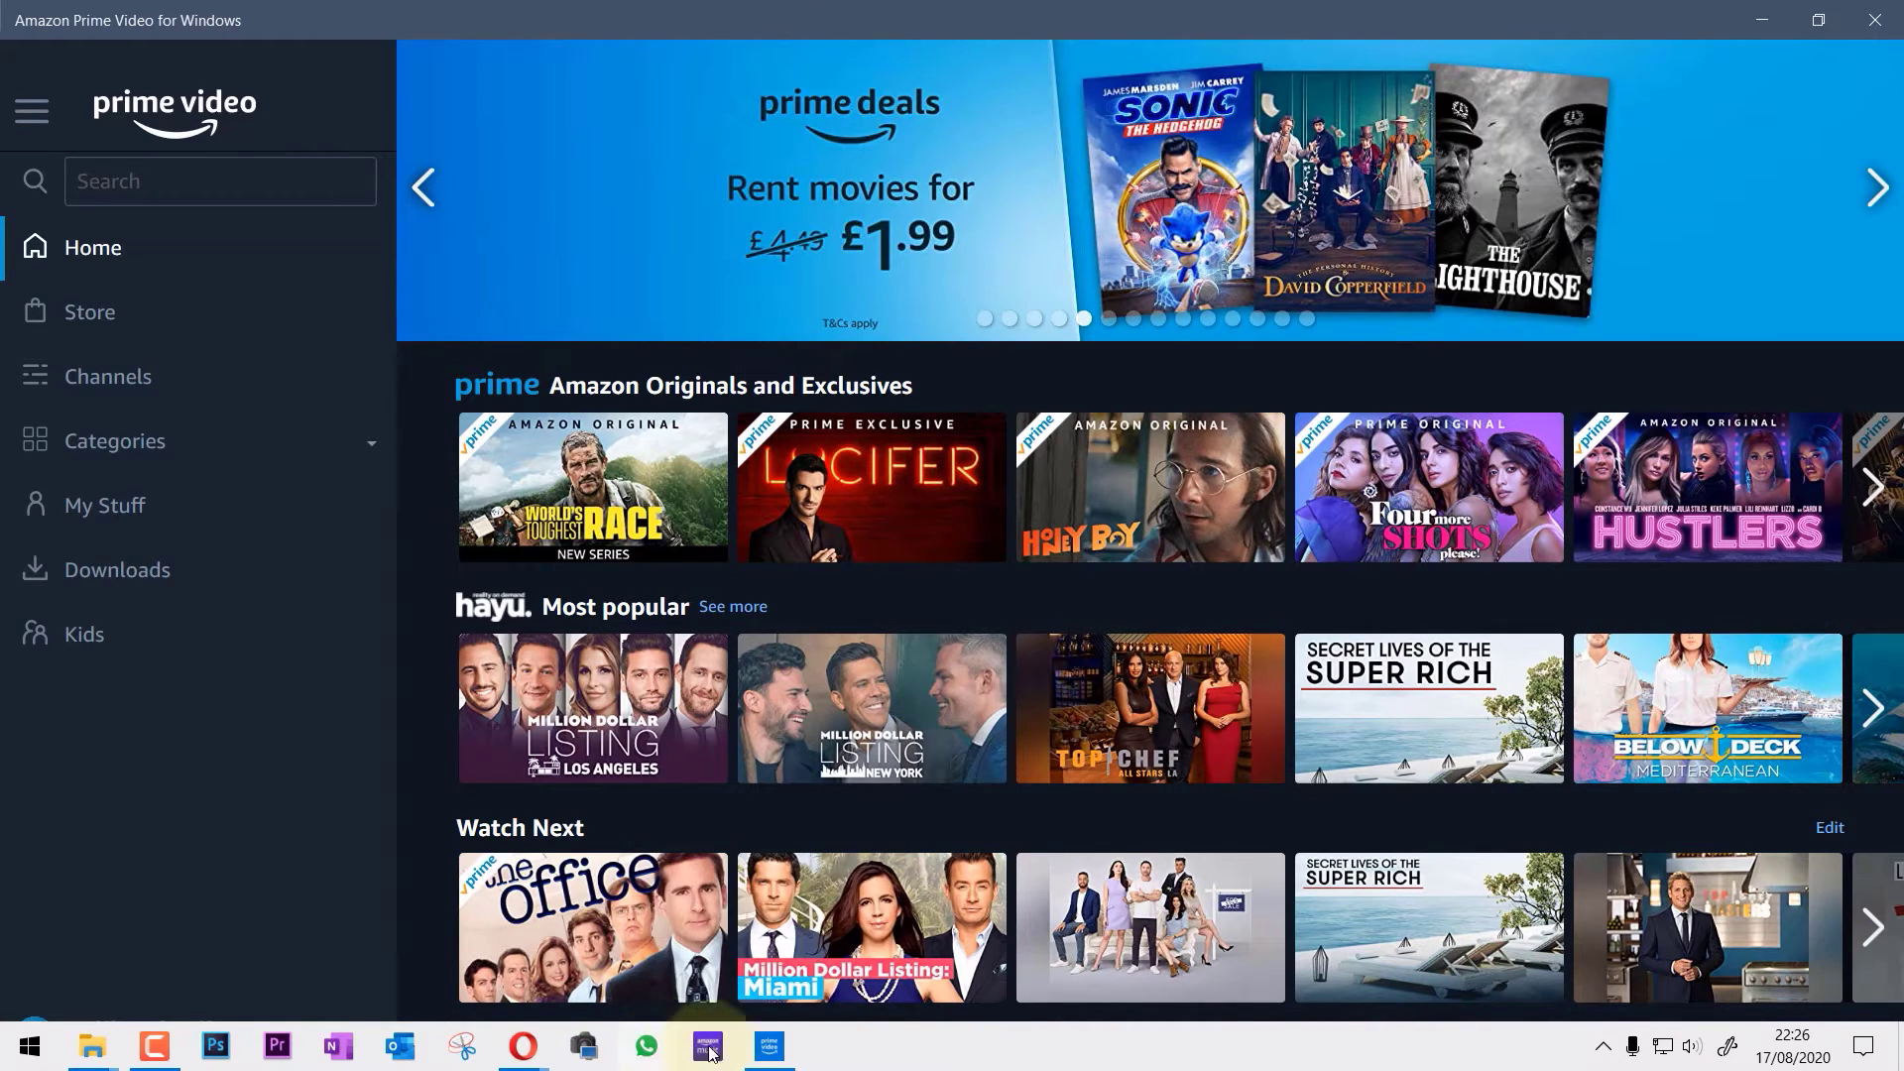
pyautogui.click(771, 922)
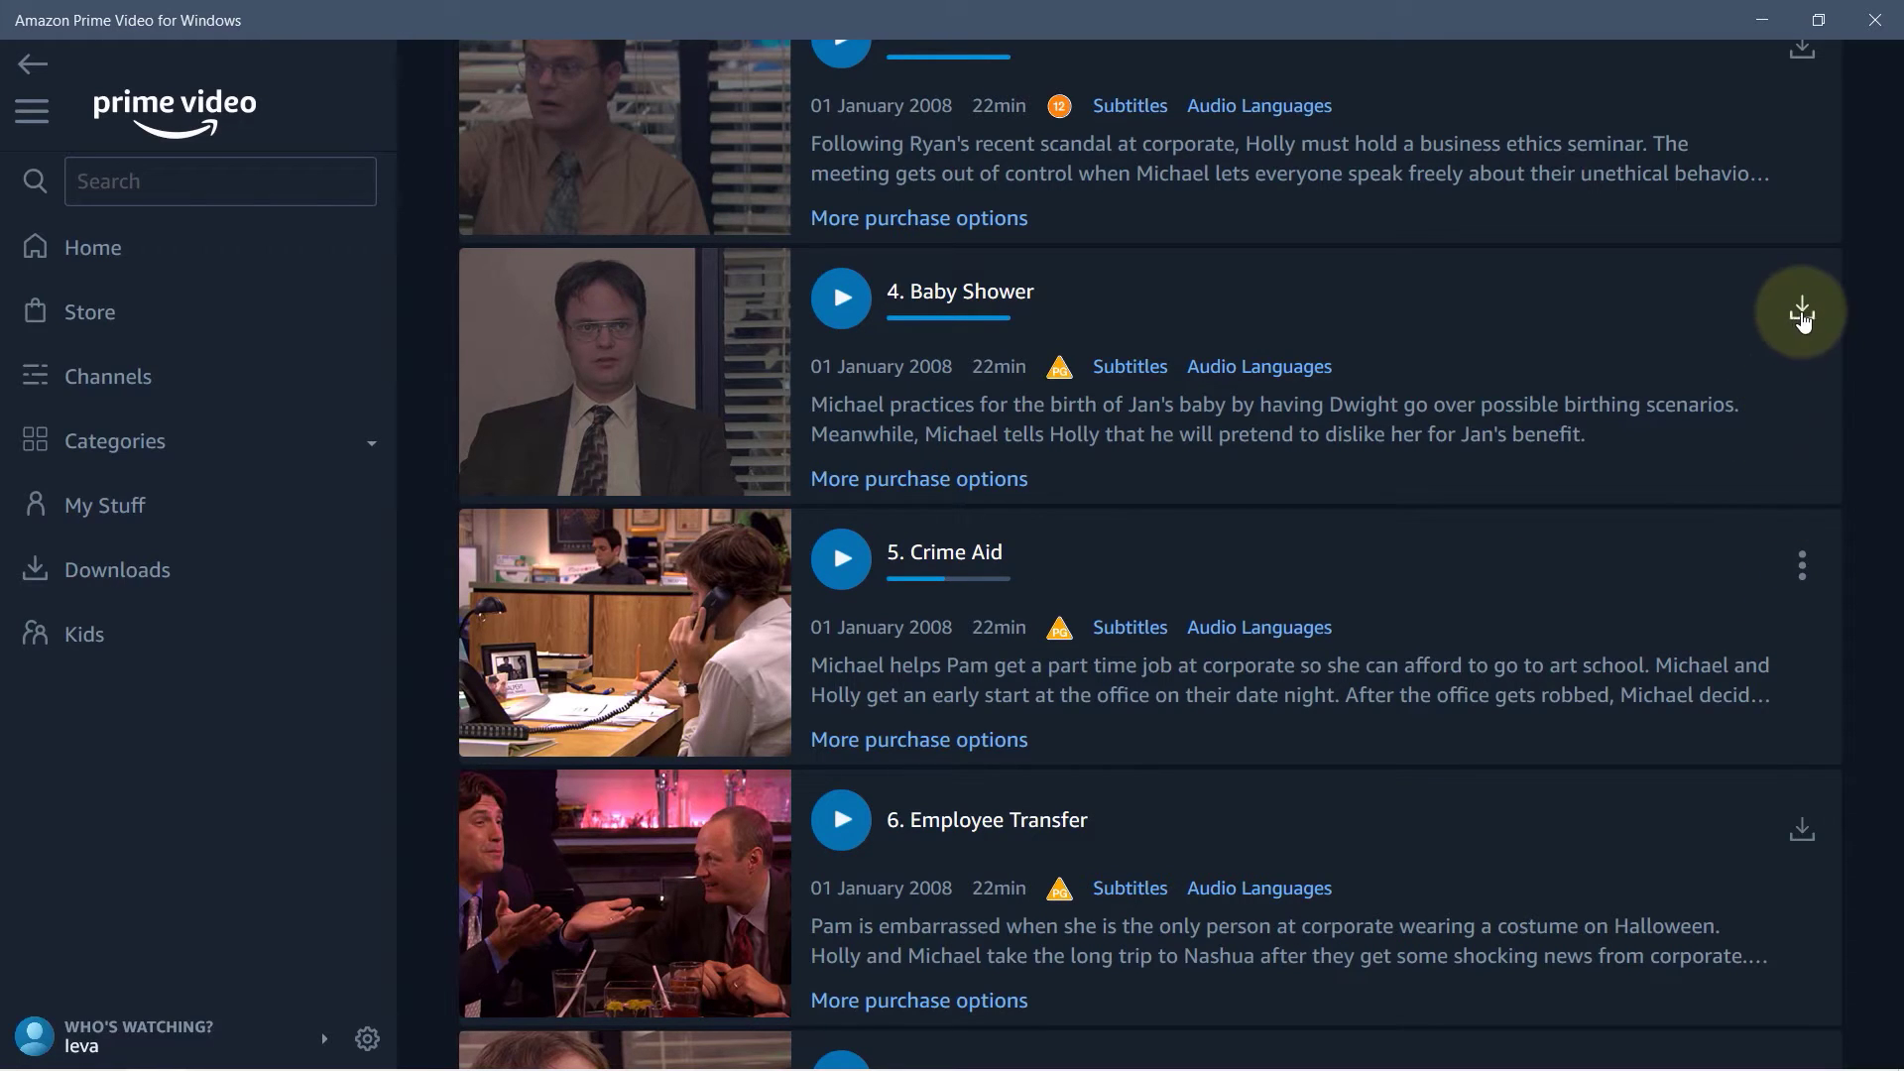
pyautogui.click(1808, 577)
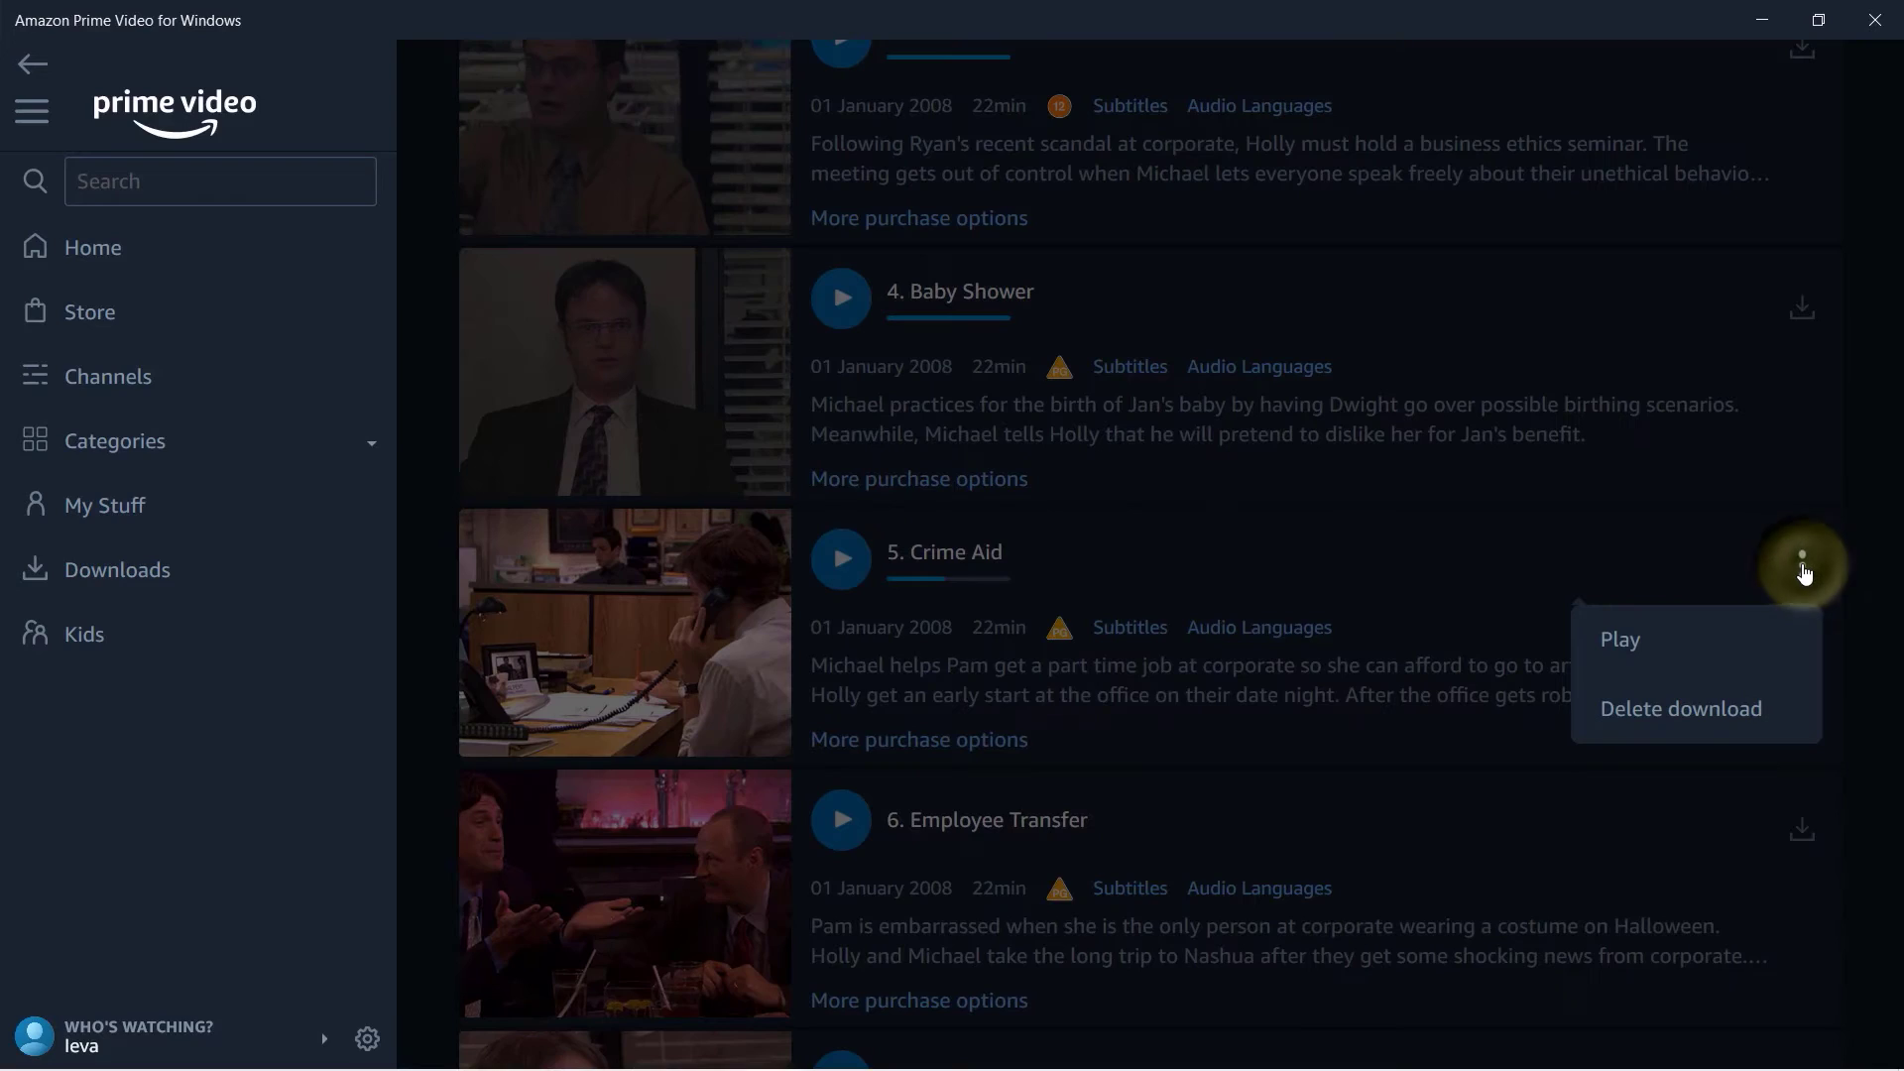
pyautogui.click(1674, 712)
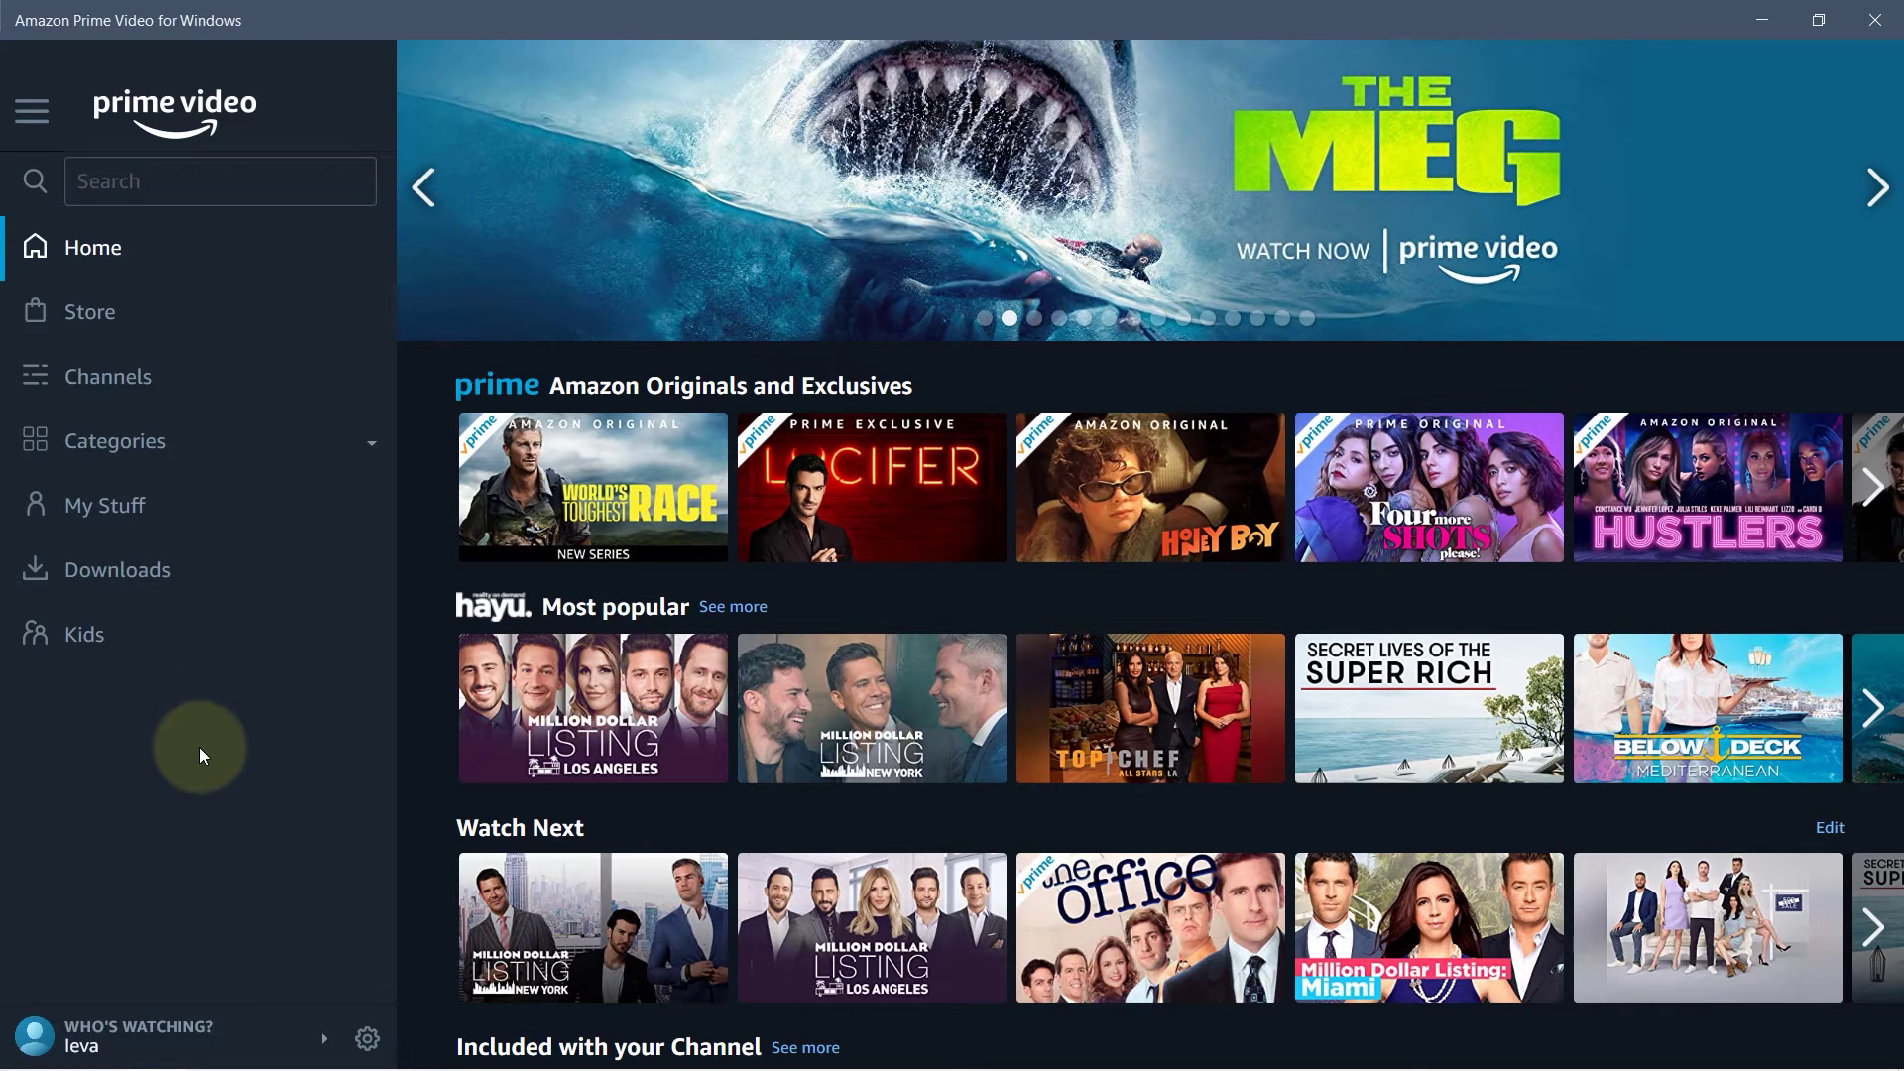
# In Settings, change Download Quality from Better to Best (about 2.4 GB per hour).
pyautogui.click(367, 1039)
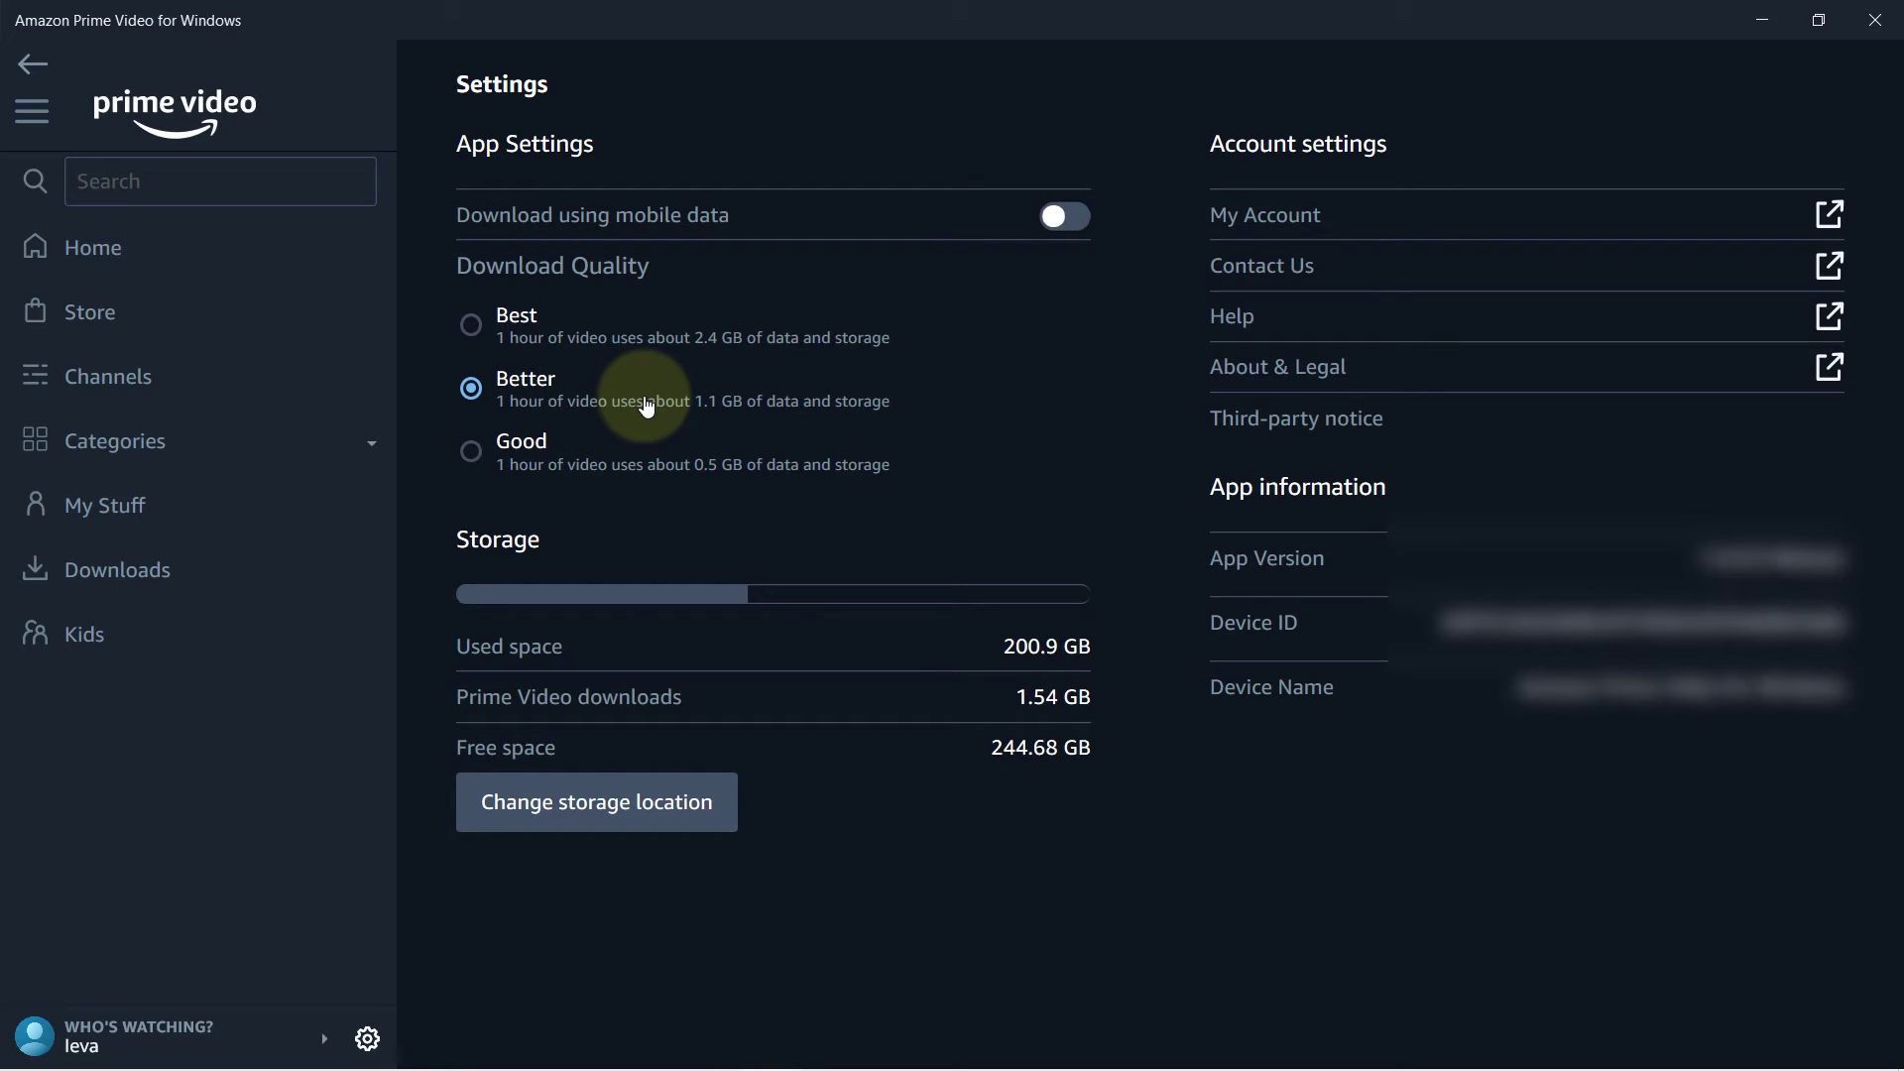
pyautogui.click(499, 339)
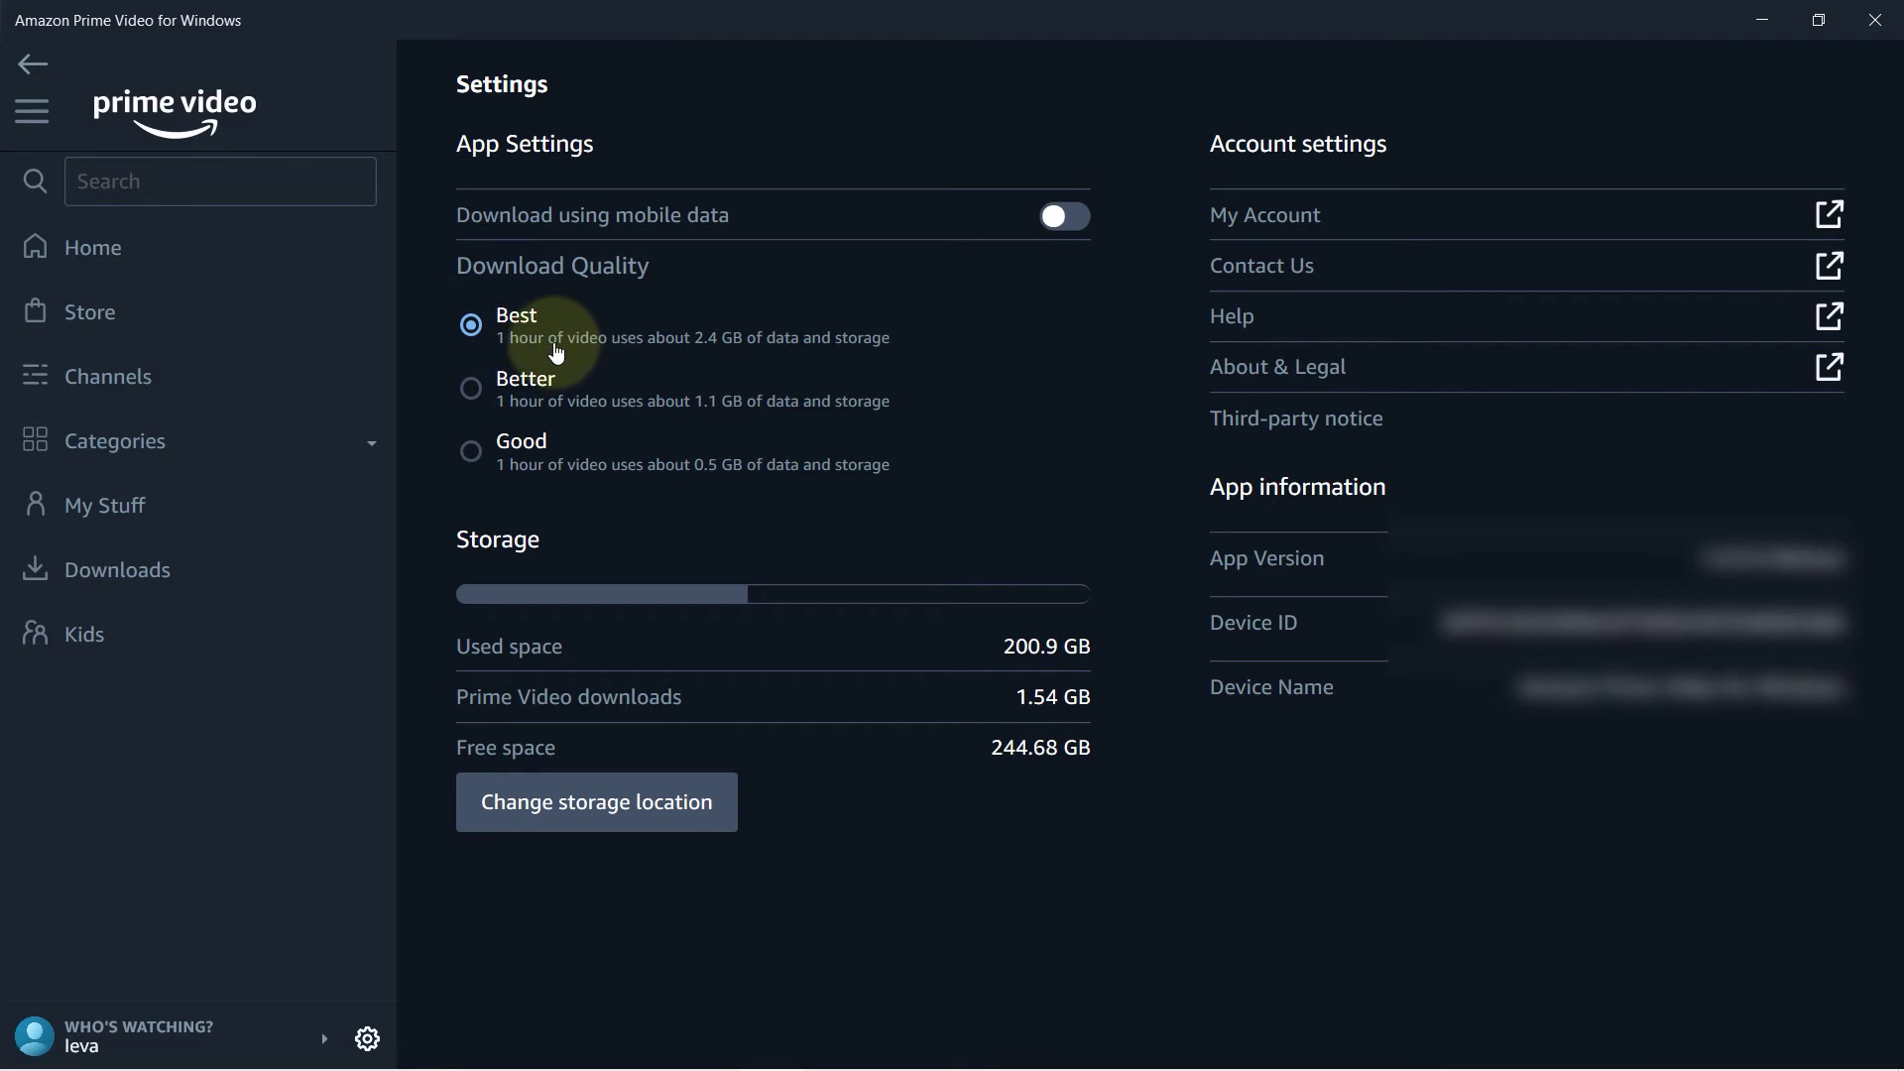